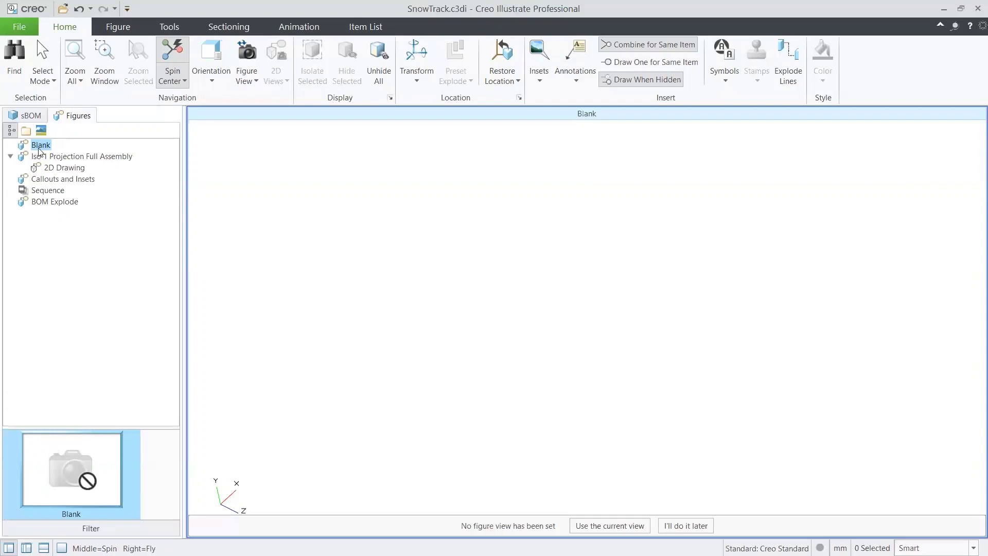
Step: Move the outer rear wheel (5437630) about 305 mm outward from the assembly along its axle
{"action": "left_click", "coordinate": [24, 115]}
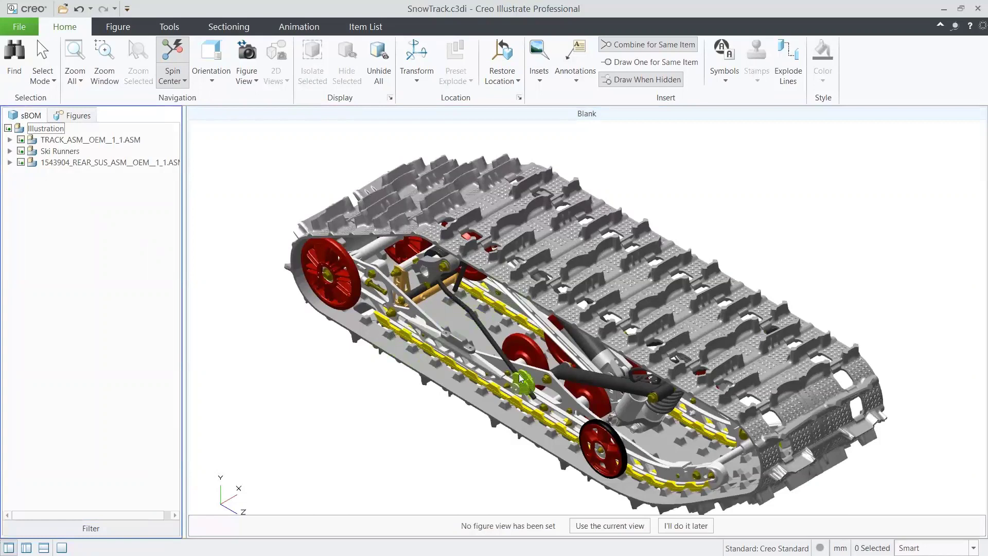
{"action": "mouse_move", "coordinate": [509, 355]}
{"action": "middle_mouse_down"}
{"action": "mouse_move", "coordinate": [547, 343]}
{"action": "mouse_move", "coordinate": [515, 371]}
{"action": "middle_mouse_up"}
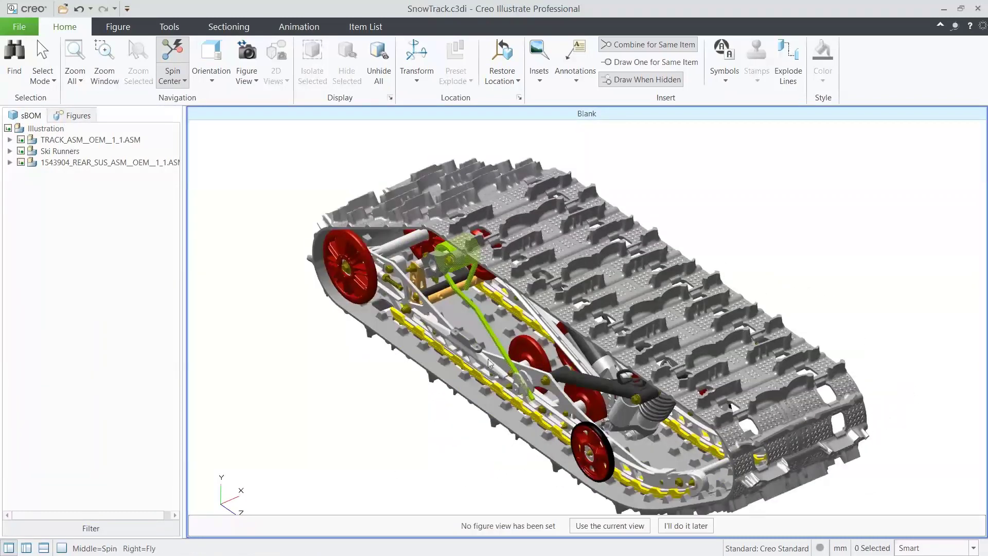
{"action": "left_click", "coordinate": [362, 295]}
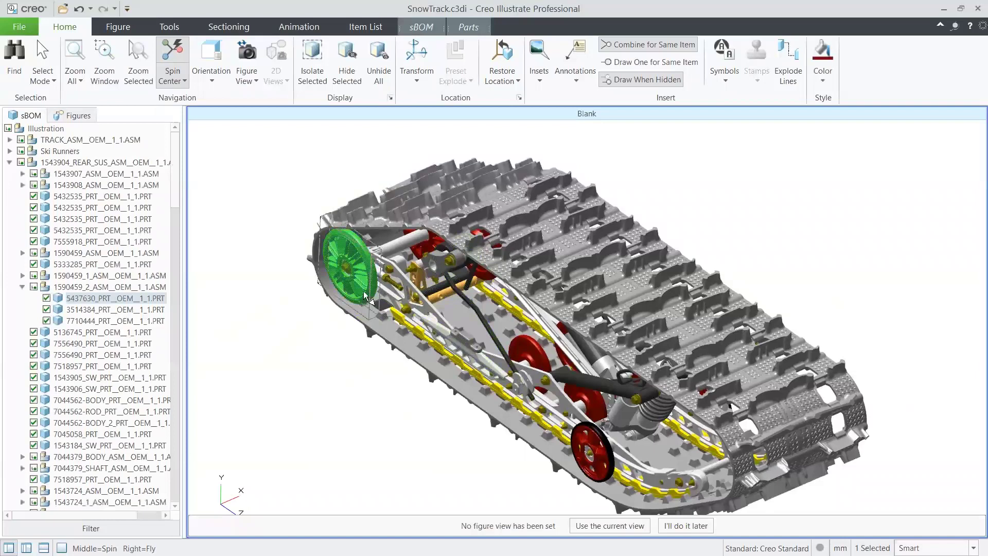
{"action": "left_click", "coordinate": [416, 58]}
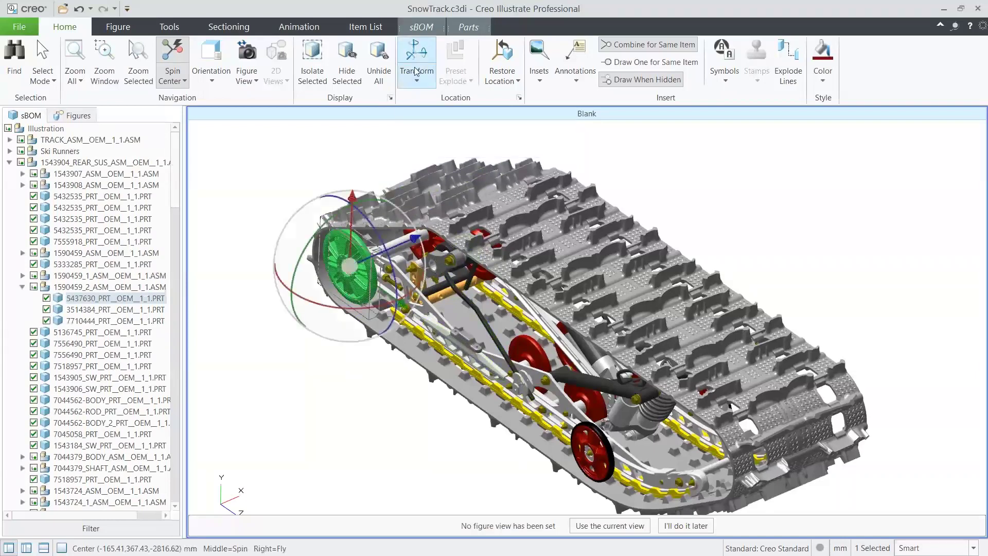
{"action": "left_click_drag", "start_coordinate": [412, 238], "coordinate": [303, 293]}
{"action": "left_click", "coordinate": [337, 348]}
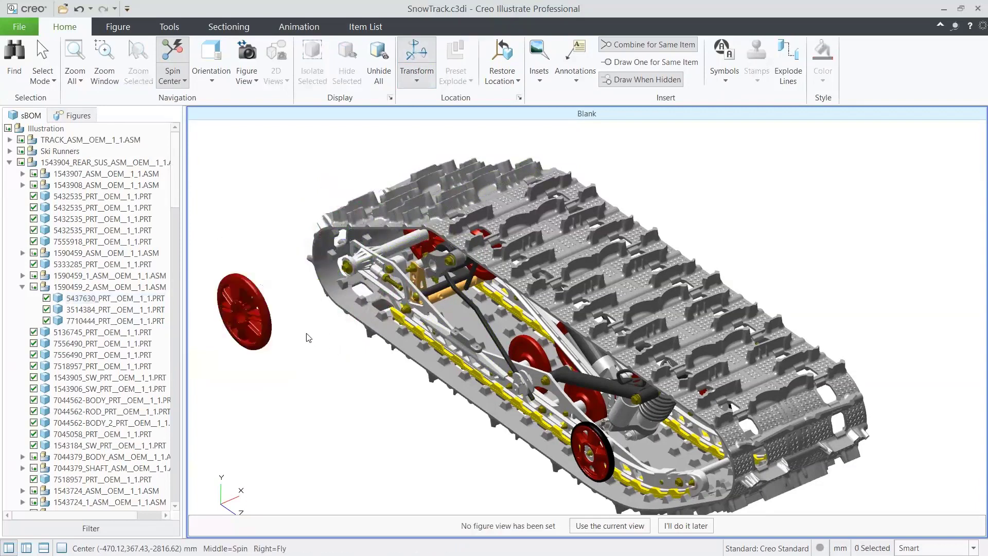
Step: Hide the TRACK_ASM__OEM__1_1.ASM track assembly and the 5437630 wheel of subassembly 1590459_1
{"action": "left_click", "coordinate": [97, 141]}
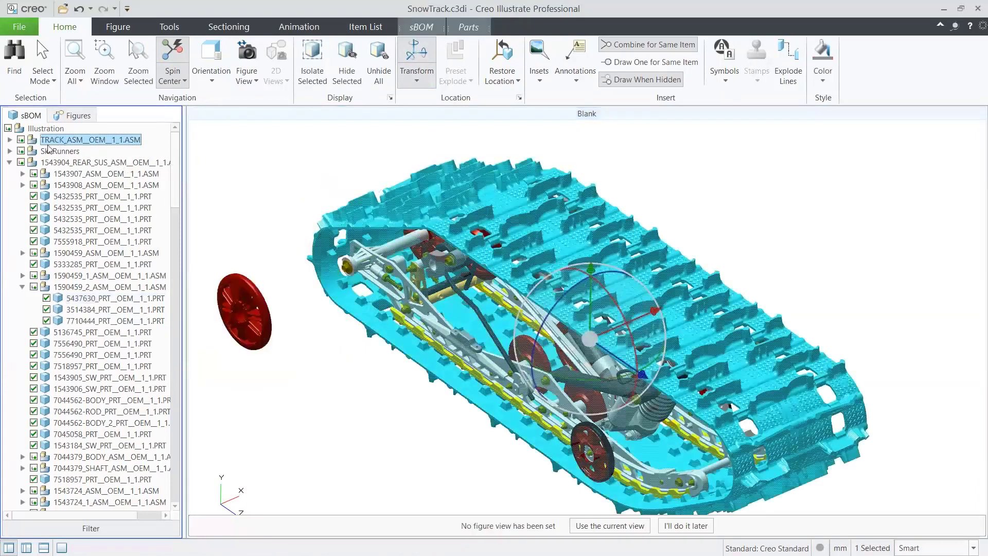
{"action": "left_click", "coordinate": [20, 140]}
{"action": "left_click", "coordinate": [293, 216]}
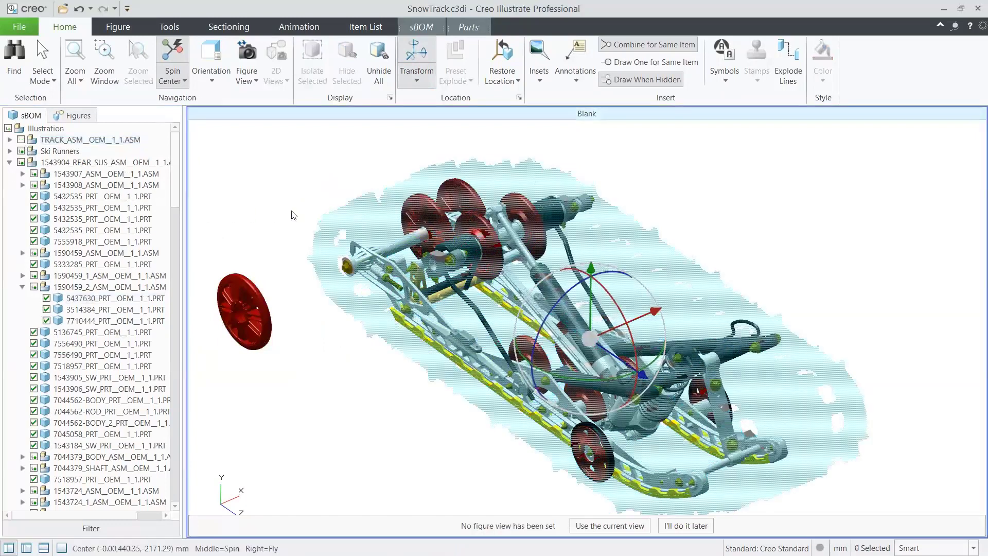
{"action": "left_click", "coordinate": [461, 204]}
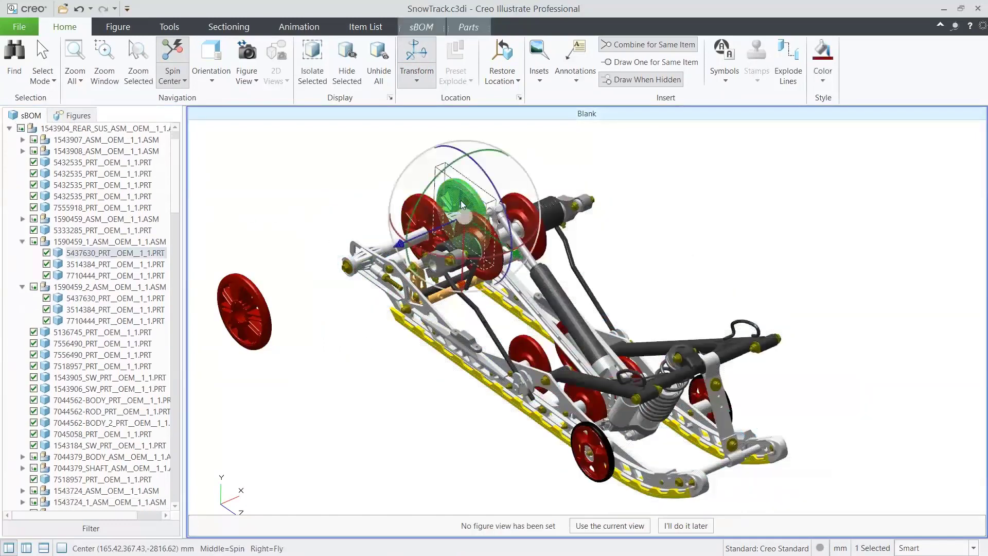
{"action": "right_click", "coordinate": [461, 205]}
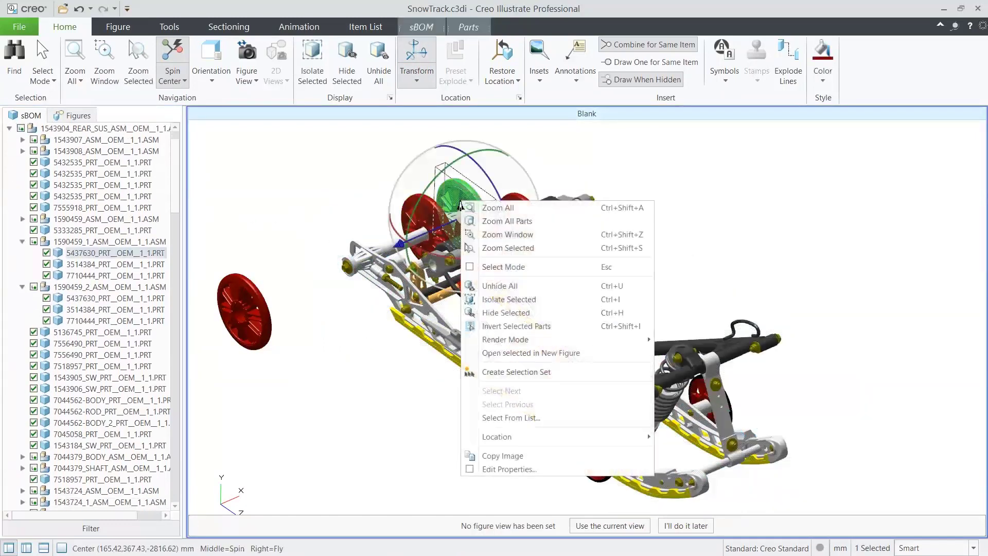
{"action": "left_click", "coordinate": [497, 312]}
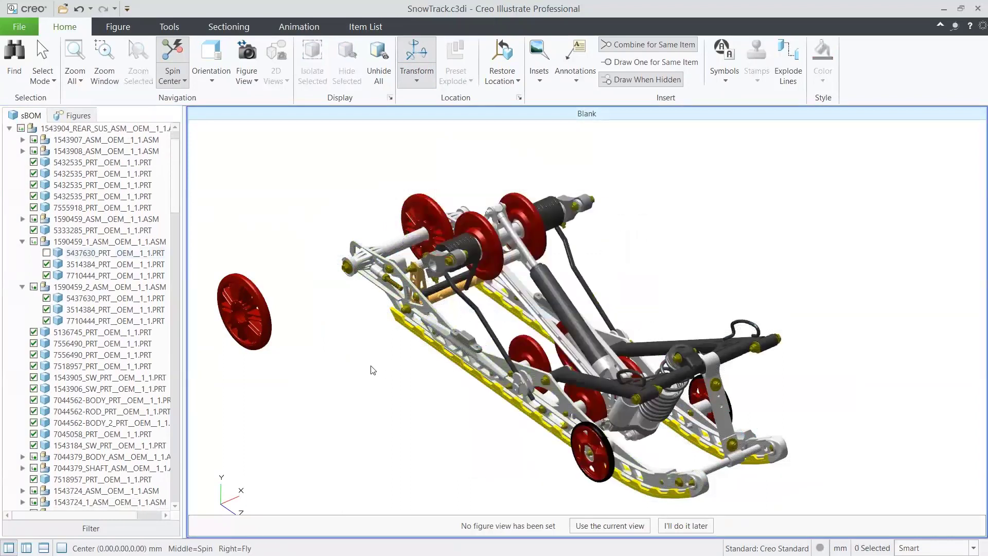
Step: Try the Shaded with Edges render mode on the figure and change it to HLR
{"action": "left_click", "coordinate": [117, 27]}
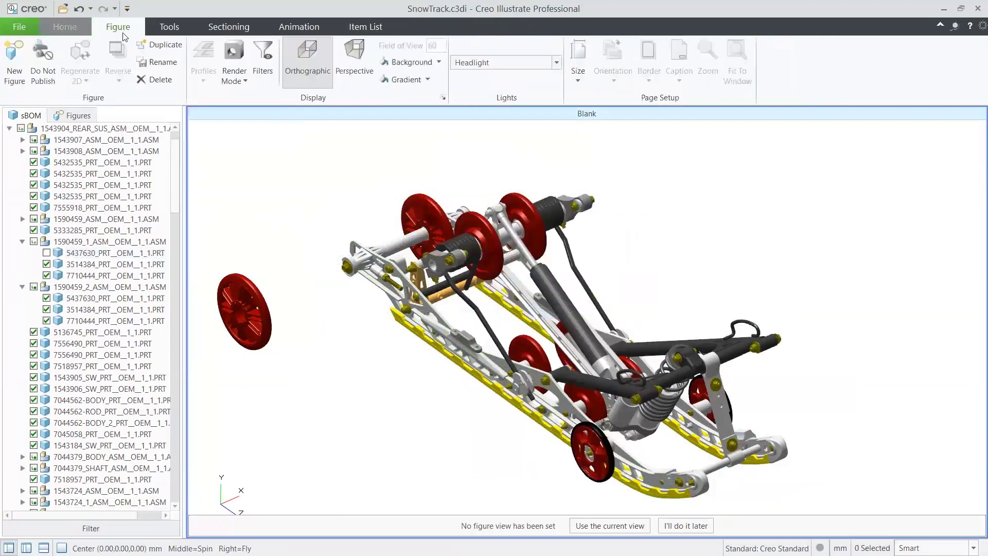
{"action": "left_click", "coordinate": [234, 83]}
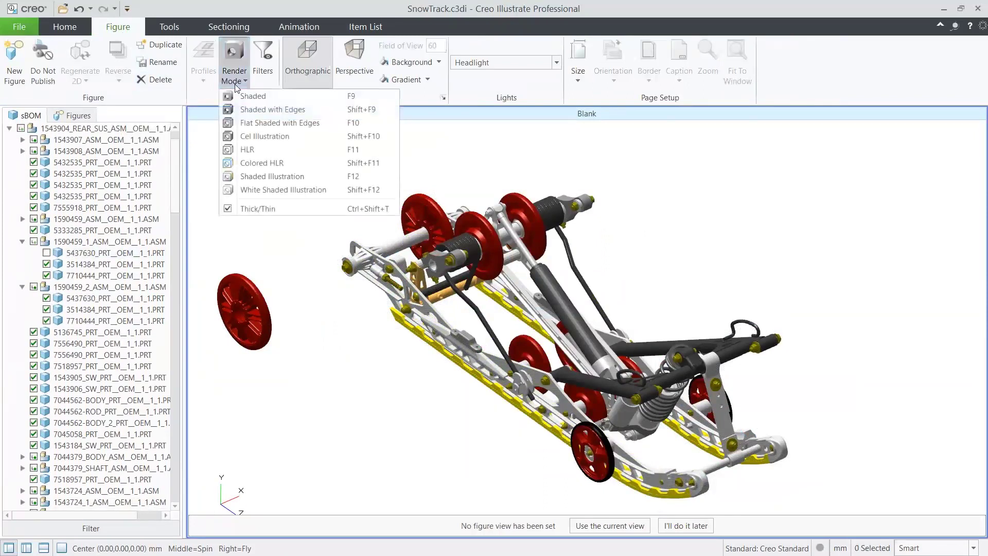
{"action": "left_click", "coordinate": [260, 109]}
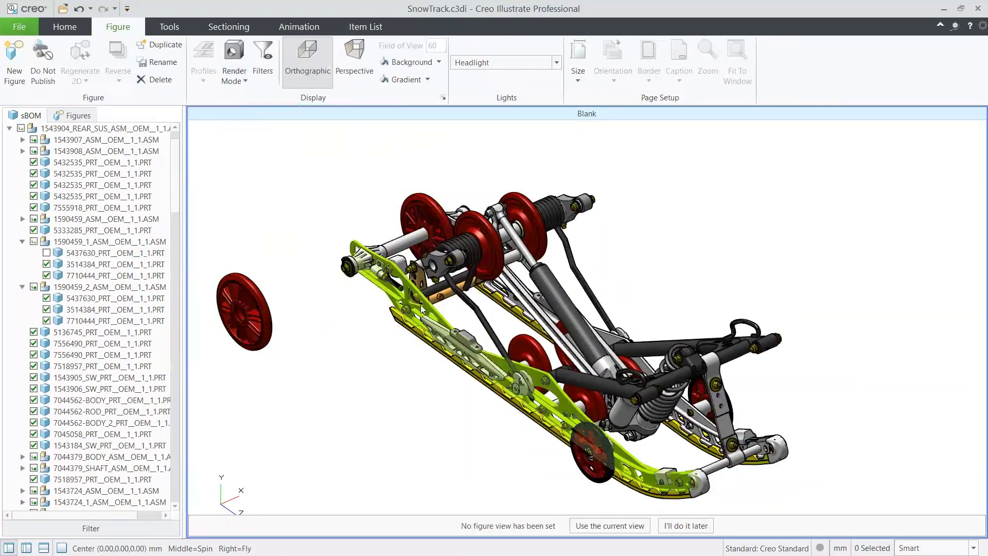
{"action": "mouse_move", "coordinate": [520, 391]}
{"action": "middle_mouse_down"}
{"action": "mouse_move", "coordinate": [505, 392]}
{"action": "mouse_move", "coordinate": [527, 383]}
{"action": "middle_mouse_up"}
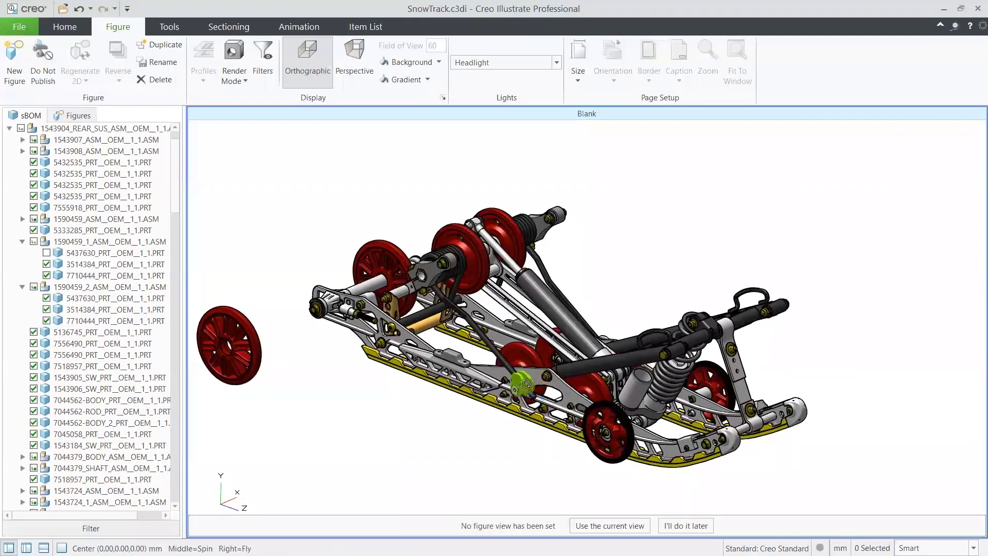
{"action": "left_click", "coordinate": [234, 77]}
{"action": "left_click", "coordinate": [256, 150]}
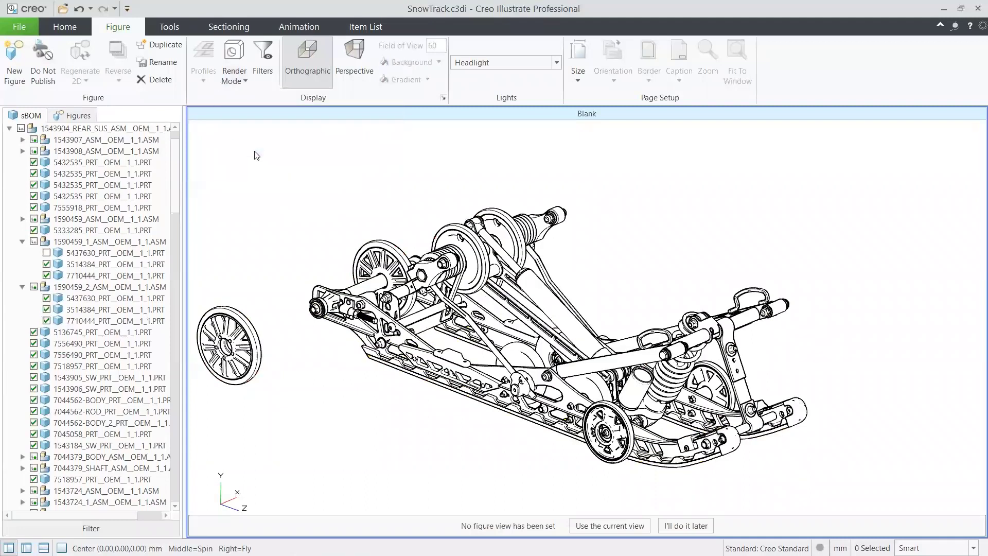
Step: Add an explode line between the displaced 5437630 wheel and its original position on the axle
{"action": "left_click", "coordinate": [235, 324]}
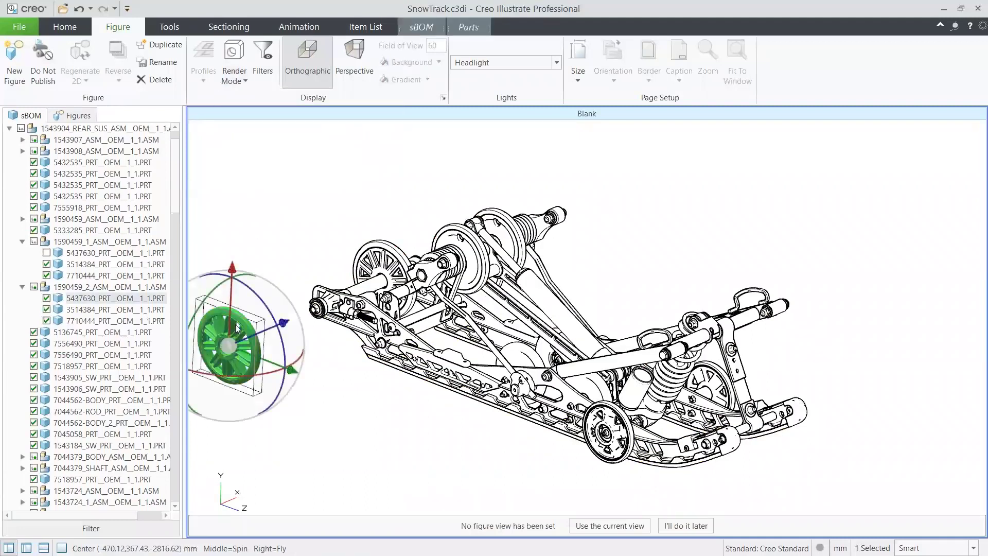
{"action": "left_click", "coordinate": [65, 27]}
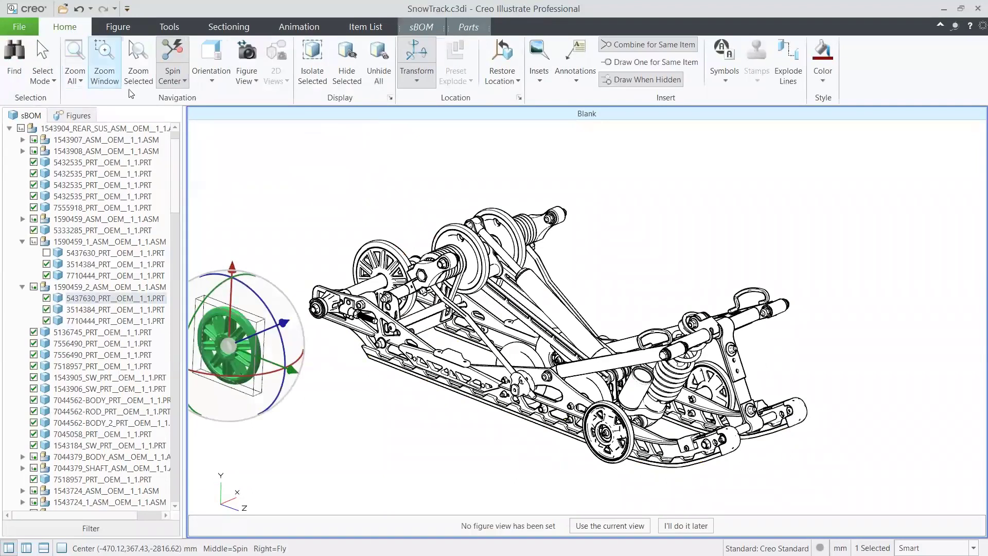
{"action": "left_click", "coordinate": [779, 58]}
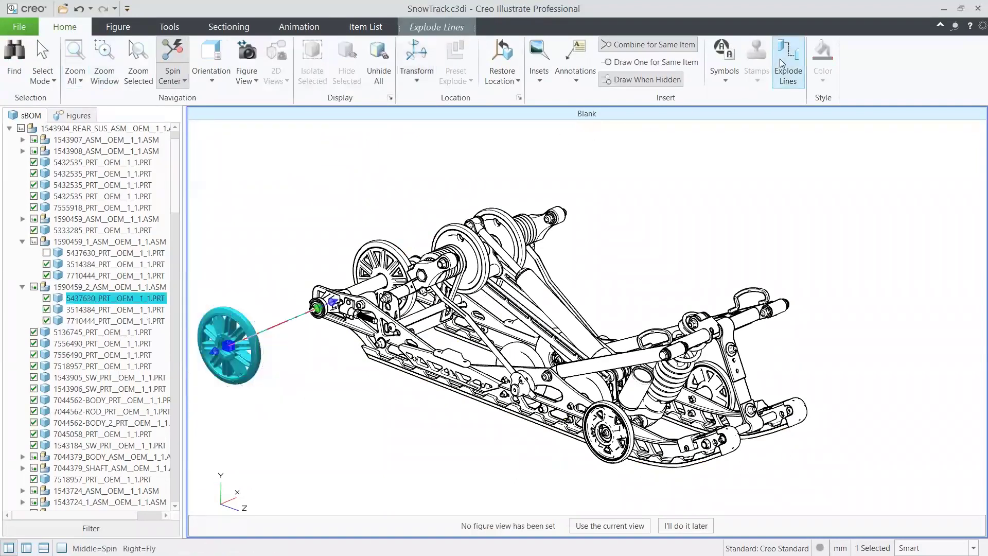
Step: Move the washer 7556490 at the axle end about 135 mm outward along the explode line
{"action": "scroll", "coordinate": [264, 315], "scroll_direction": "down", "scroll_amount": 3}
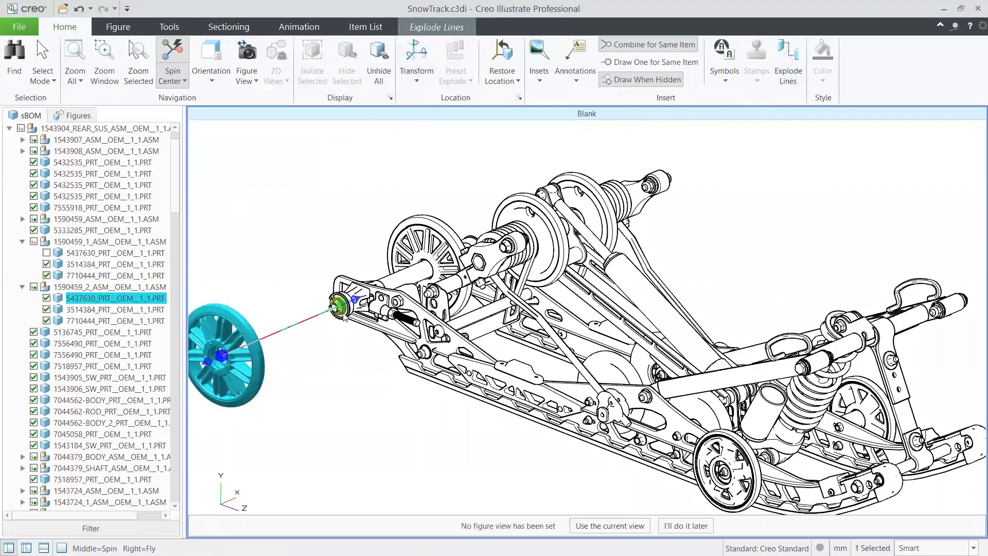
{"action": "left_click", "coordinate": [343, 316]}
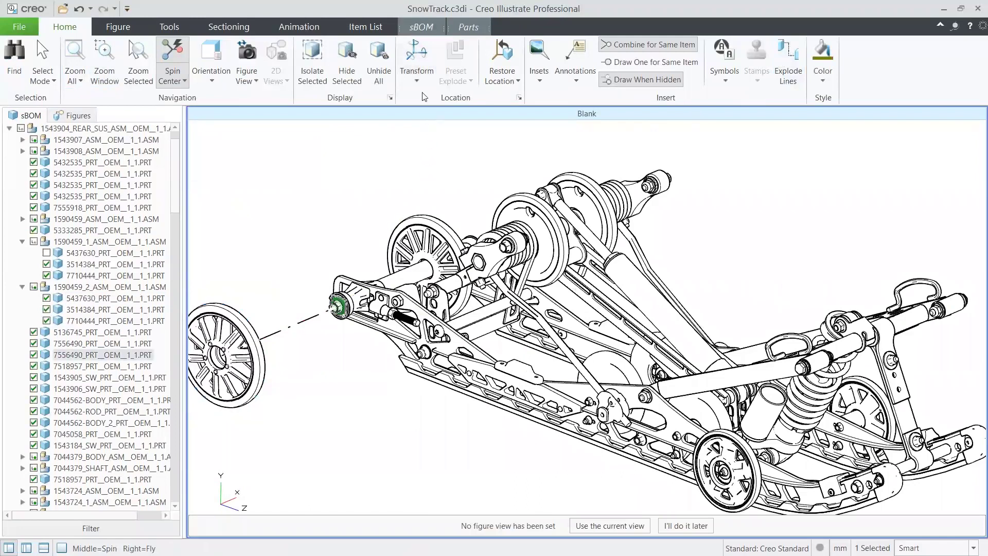
{"action": "left_click", "coordinate": [416, 66]}
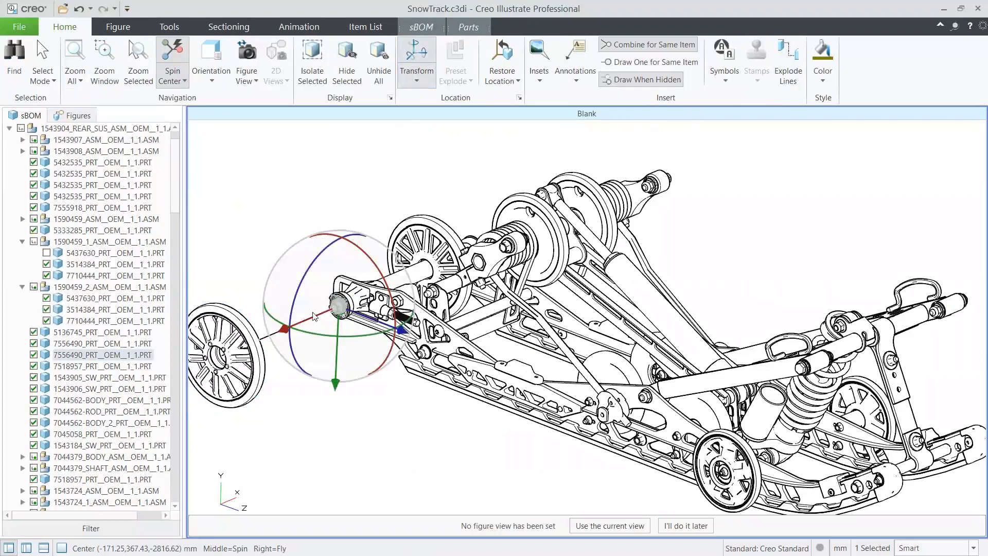
{"action": "left_click_drag", "start_coordinate": [301, 326], "coordinate": [248, 350]}
{"action": "left_click", "coordinate": [421, 430]}
{"action": "mouse_move", "coordinate": [503, 436]}
{"action": "middle_mouse_down"}
{"action": "mouse_move", "coordinate": [478, 440]}
{"action": "mouse_move", "coordinate": [495, 430]}
{"action": "middle_mouse_up"}
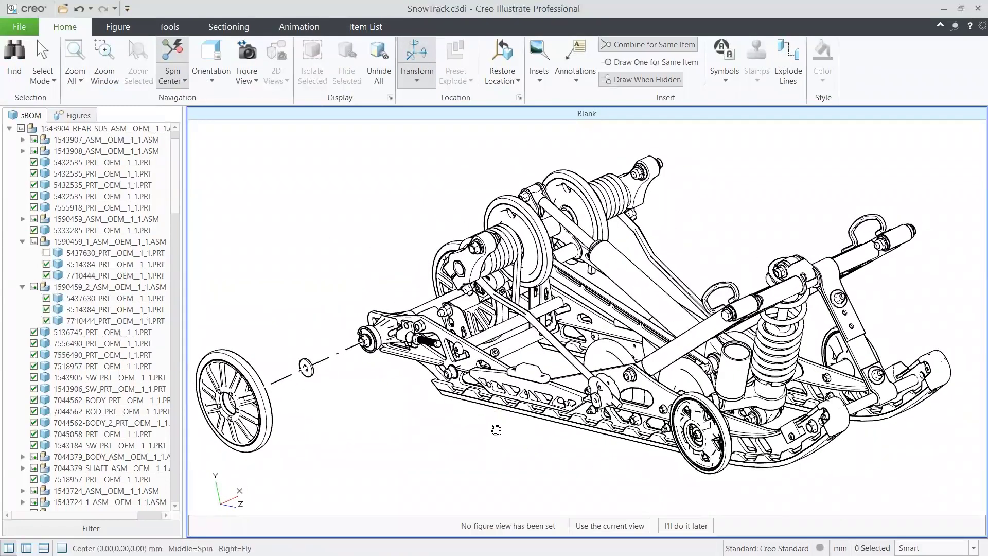
Step: Restore only the displaced washer 7556490 to its sBOM location
{"action": "left_click", "coordinate": [310, 374]}
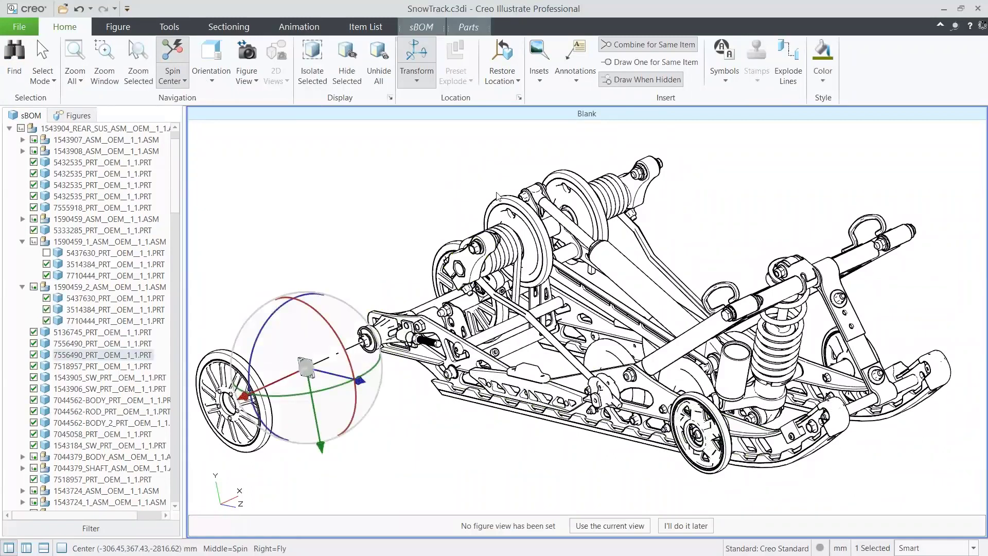
{"action": "left_click", "coordinate": [518, 82]}
{"action": "left_click", "coordinate": [517, 109]}
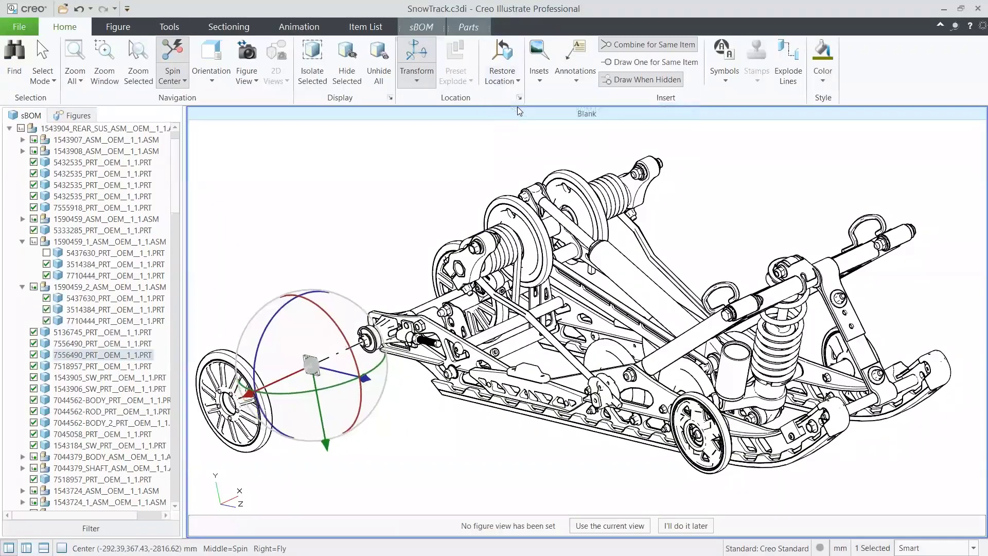
{"action": "left_click", "coordinate": [463, 151]}
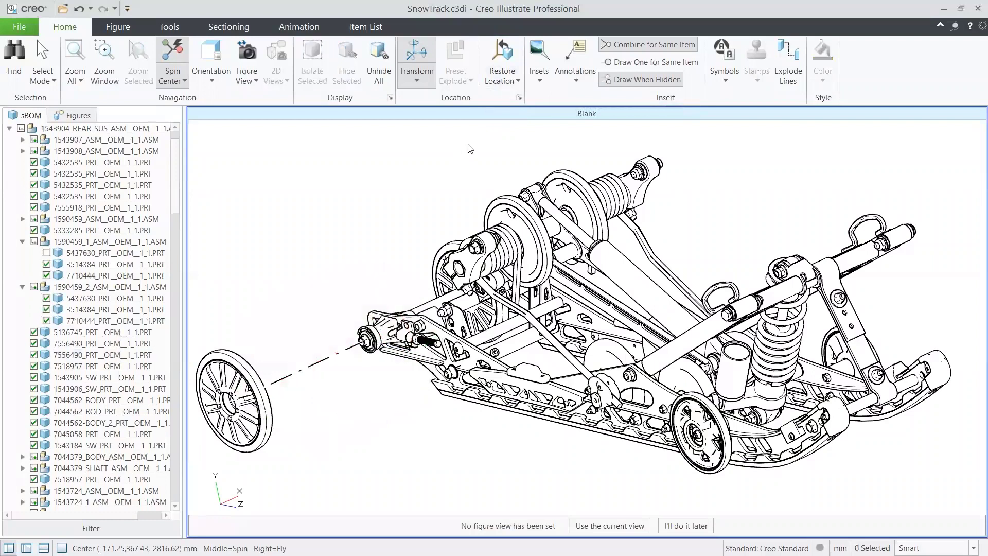
Step: Restore all parts to their sBOM location and set the view orientation to Isometric 1
{"action": "left_click", "coordinate": [501, 81]}
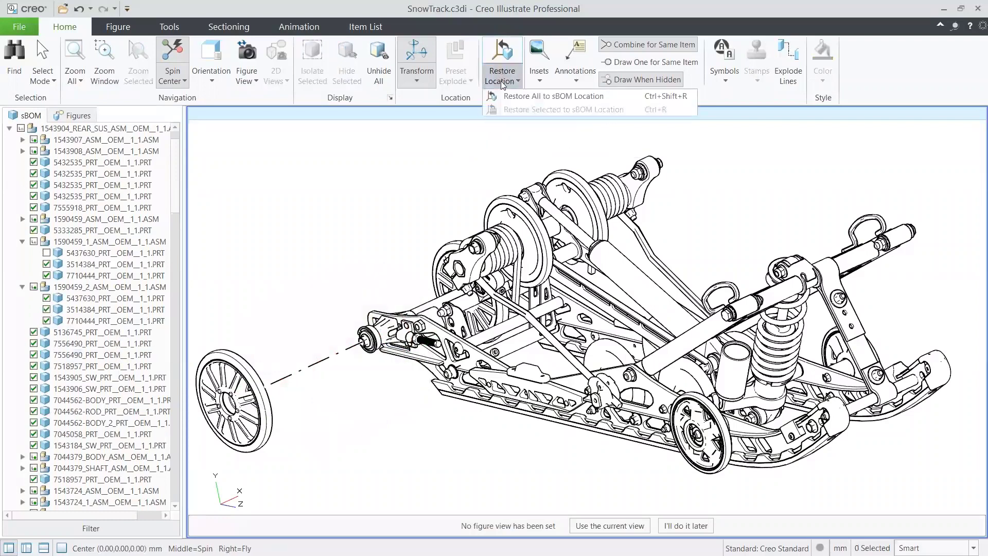
{"action": "left_click", "coordinate": [512, 98]}
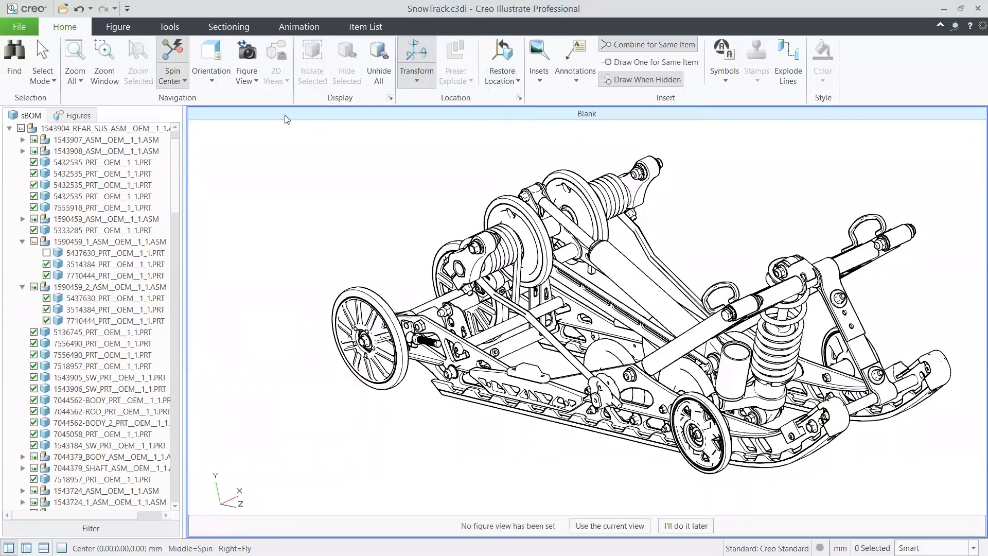
{"action": "left_click", "coordinate": [216, 83]}
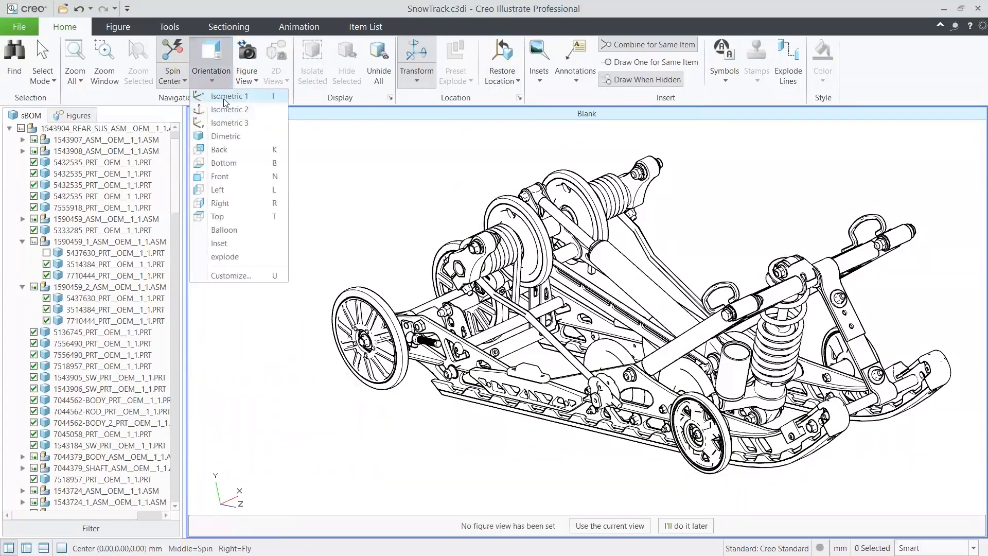
{"action": "left_click", "coordinate": [229, 98]}
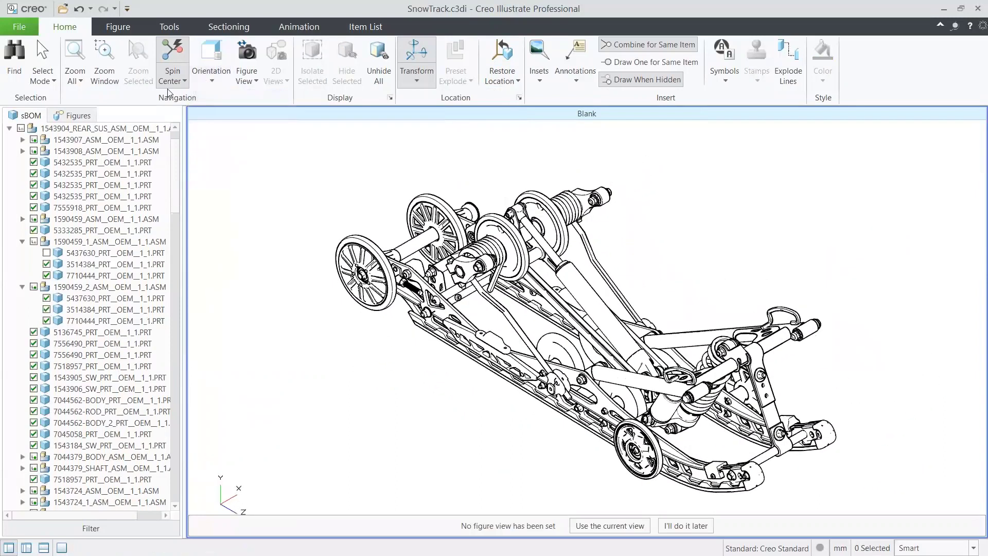
Step: Set the figure's render mode to Shaded
{"action": "left_click", "coordinate": [122, 29]}
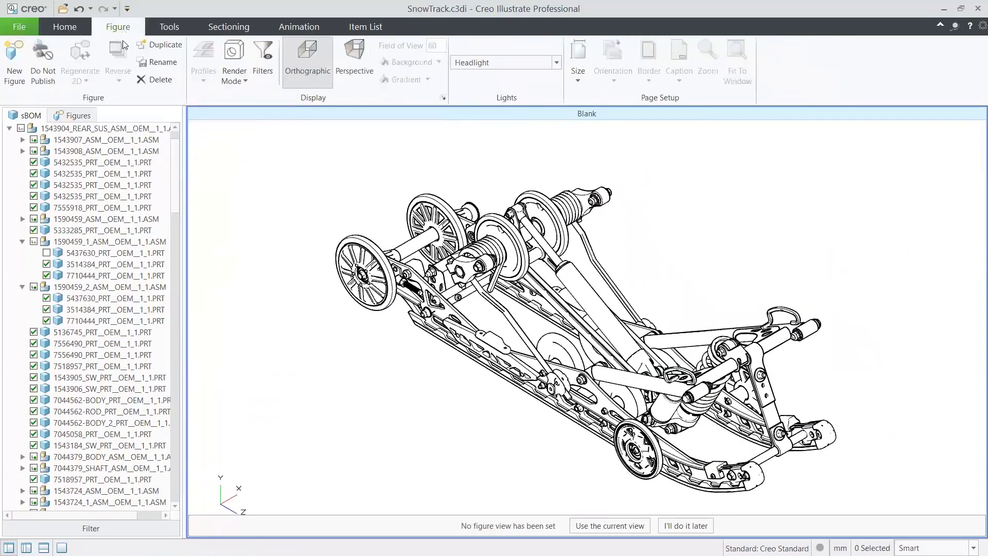
{"action": "left_click", "coordinate": [232, 76]}
{"action": "left_click", "coordinate": [255, 97]}
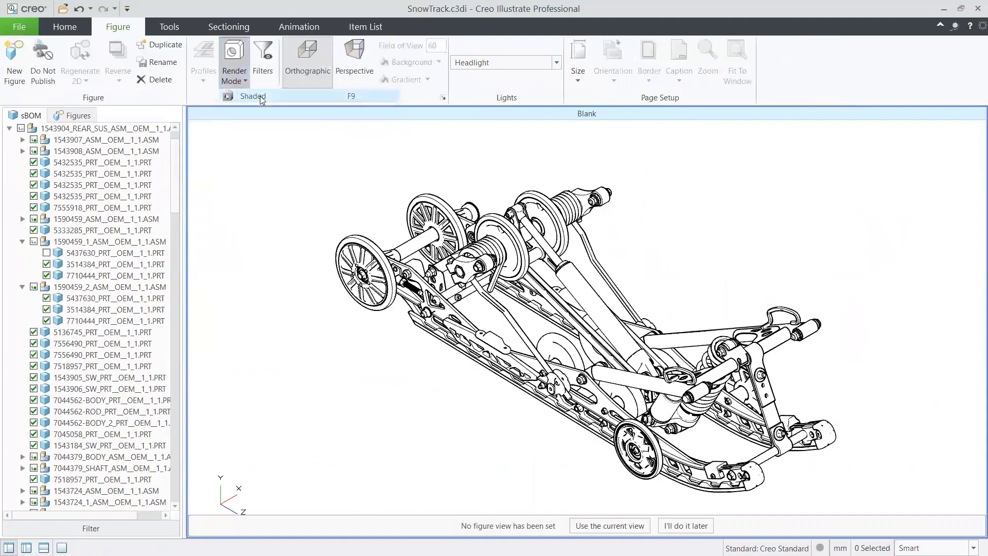
Step: Insert the Hammer tool symbol into the figure near the middle of the suspension assembly
{"action": "left_click", "coordinate": [72, 28]}
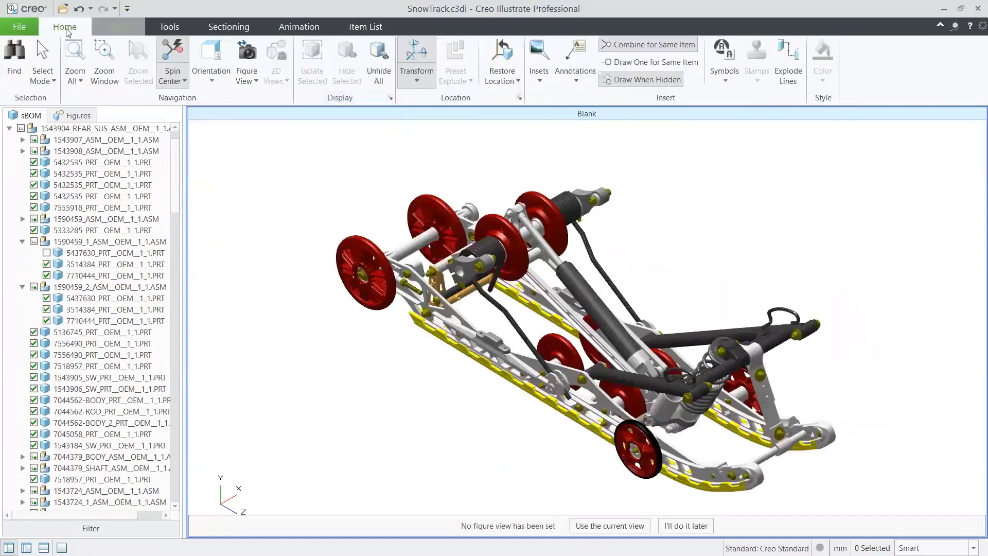
{"action": "left_click", "coordinate": [720, 76]}
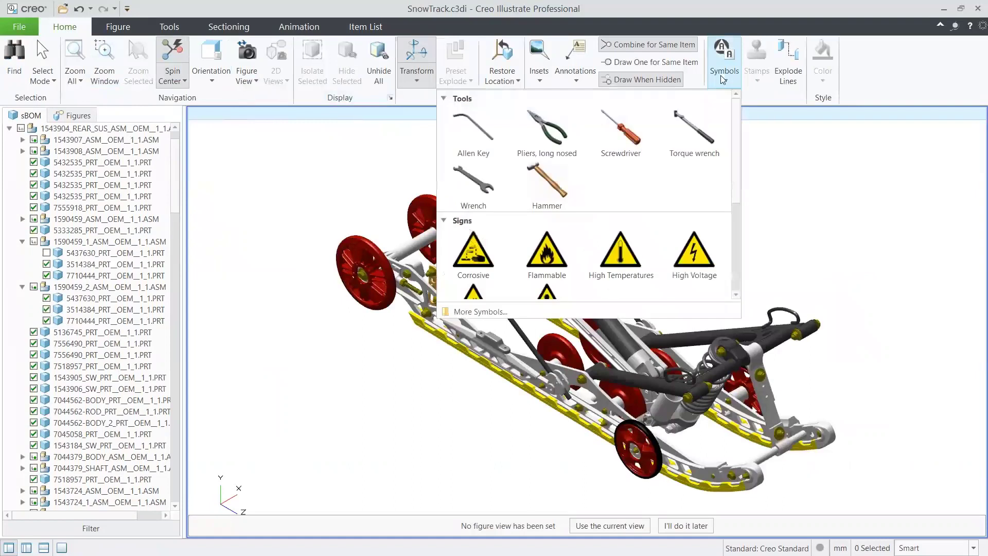
{"action": "left_click", "coordinate": [552, 185]}
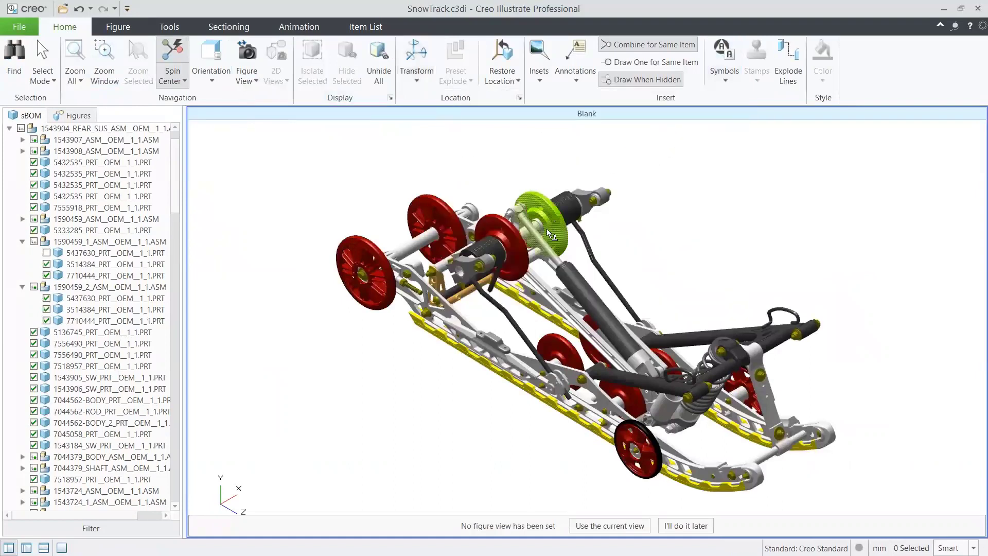
{"action": "left_click", "coordinate": [561, 300]}
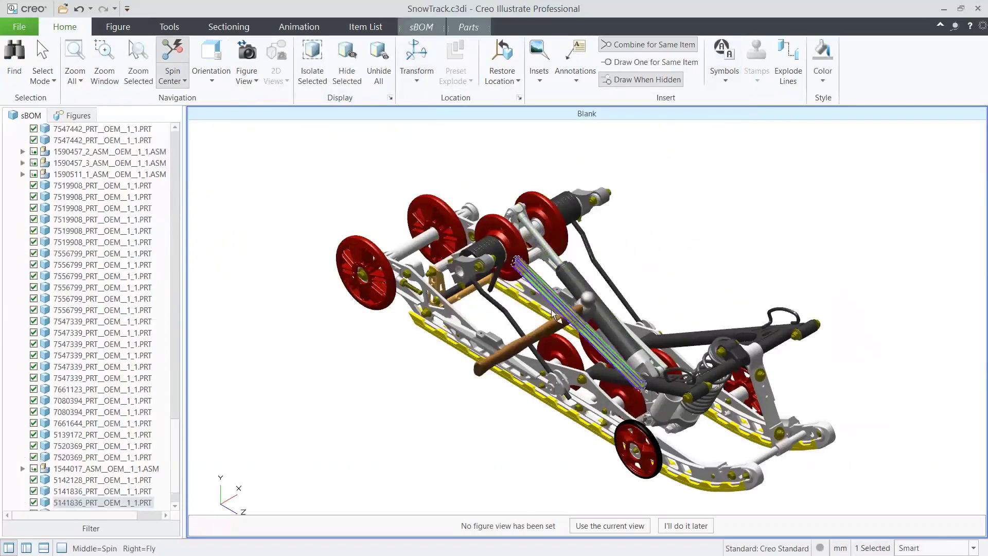
Step: Insert the Flammable sign symbol in the empty area above the suspension's shock absorber, and return to the default isometric view
{"action": "left_click", "coordinate": [455, 366]}
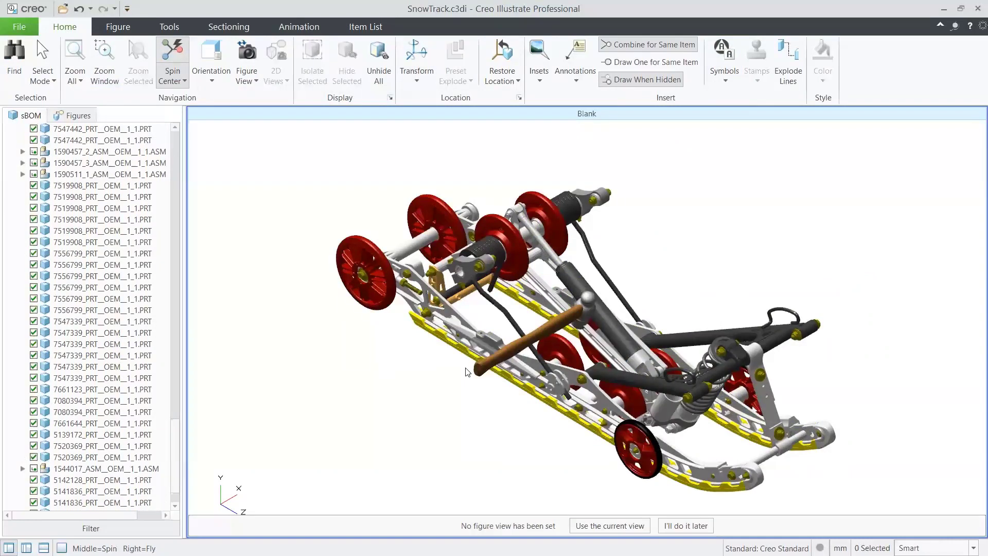
{"action": "middle_click_drag", "start_coordinate": [547, 386], "coordinate": [567, 369]}
{"action": "left_click", "coordinate": [724, 61]}
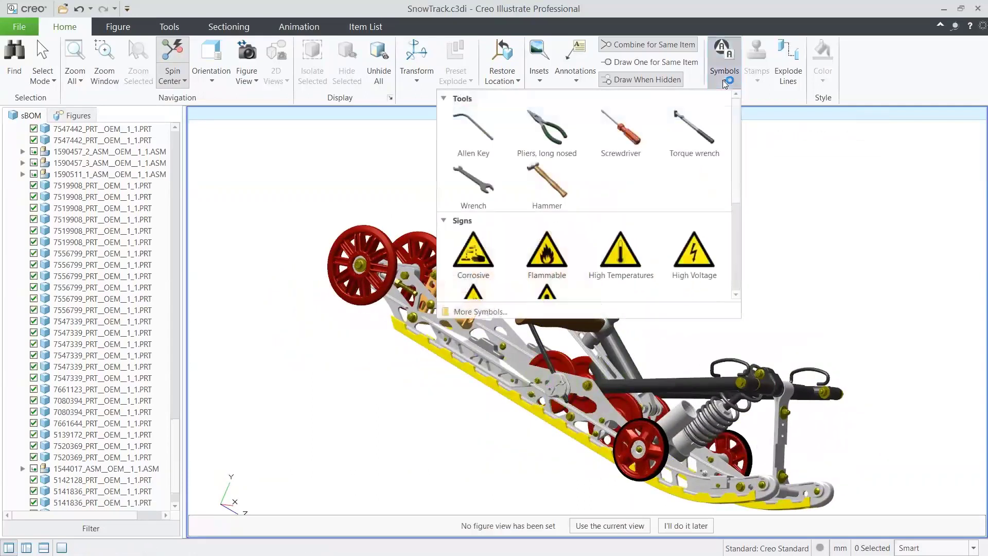
{"action": "left_click", "coordinate": [548, 257]}
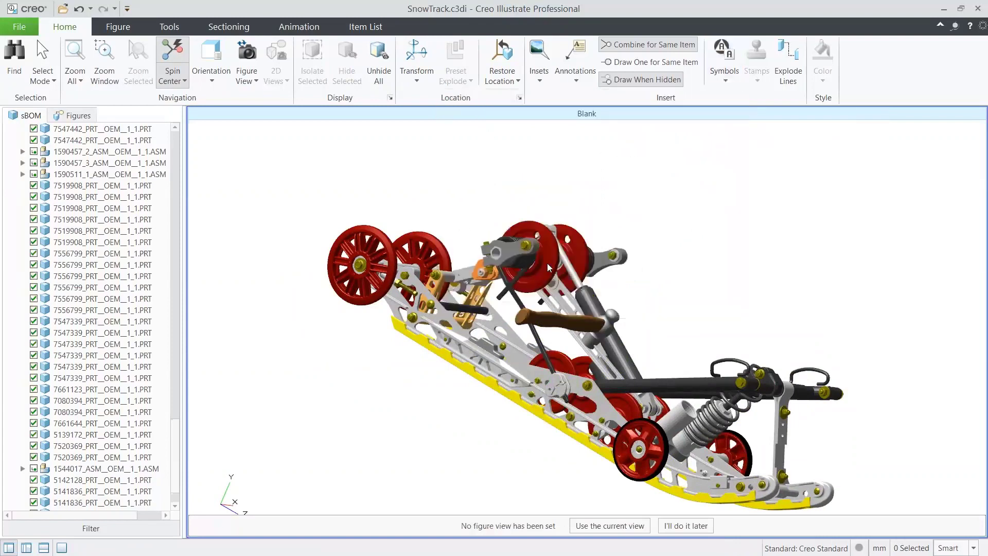
{"action": "left_click", "coordinate": [734, 291]}
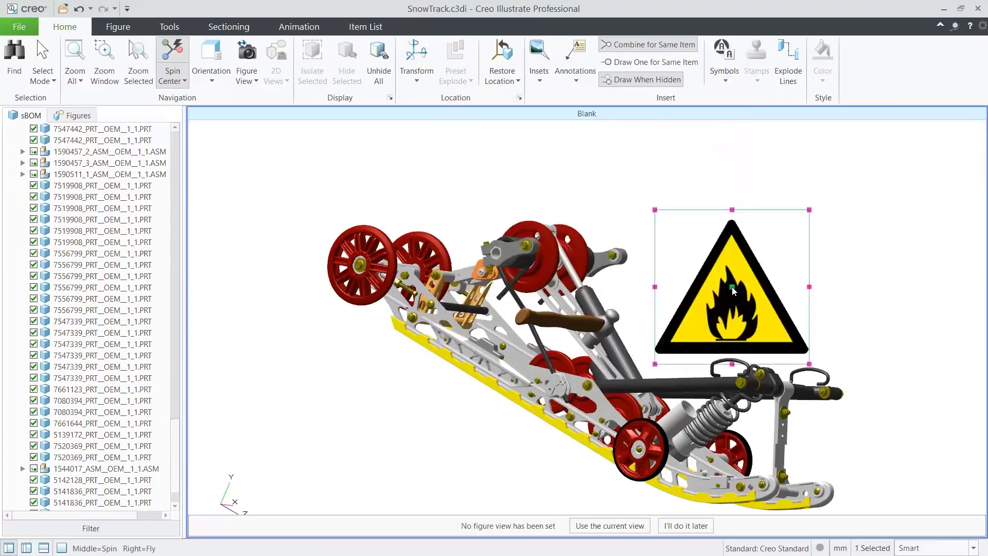
{"action": "left_click", "coordinate": [635, 321]}
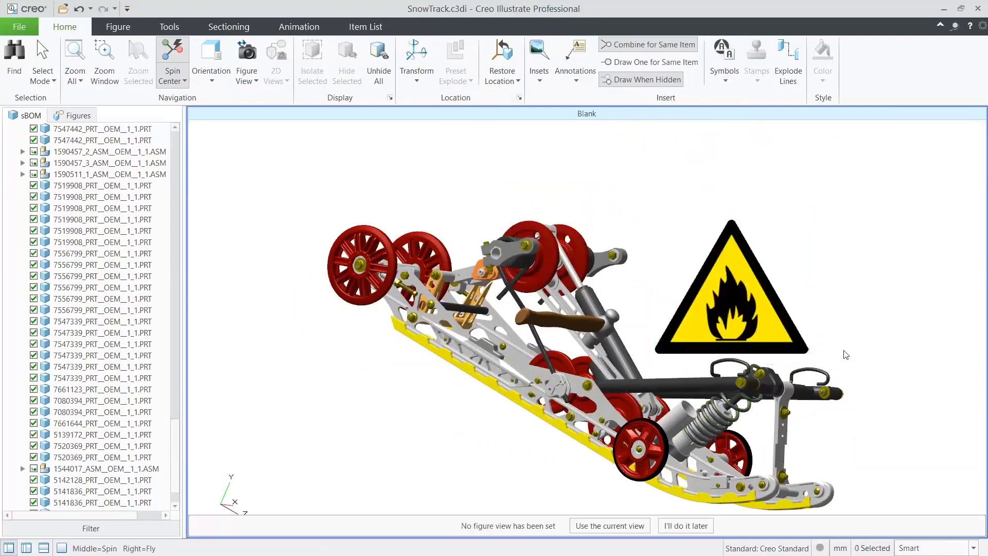
{"action": "middle_click_drag", "start_coordinate": [844, 354], "coordinate": [804, 369]}
{"action": "key", "text": "ctrl+d"}
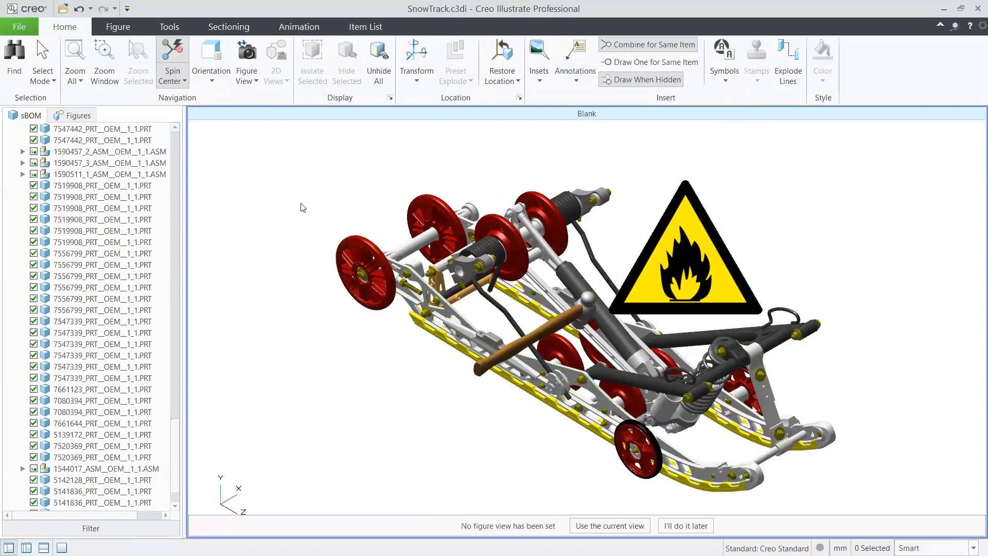
Step: Open the file information for SnowTrack and review the link details of its source files
{"action": "left_click", "coordinate": [23, 30]}
{"action": "mouse_move", "coordinate": [30, 211]}
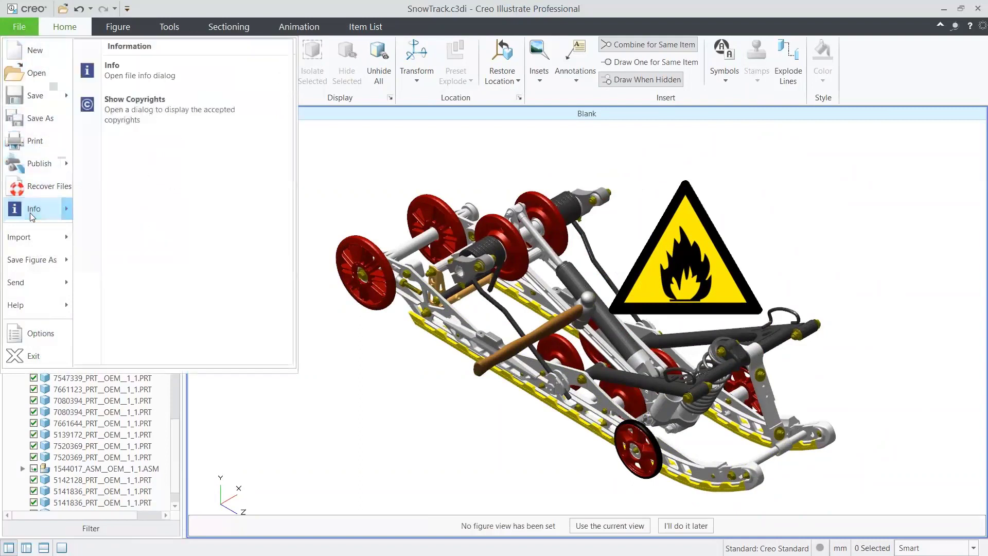
{"action": "left_click", "coordinate": [148, 77]}
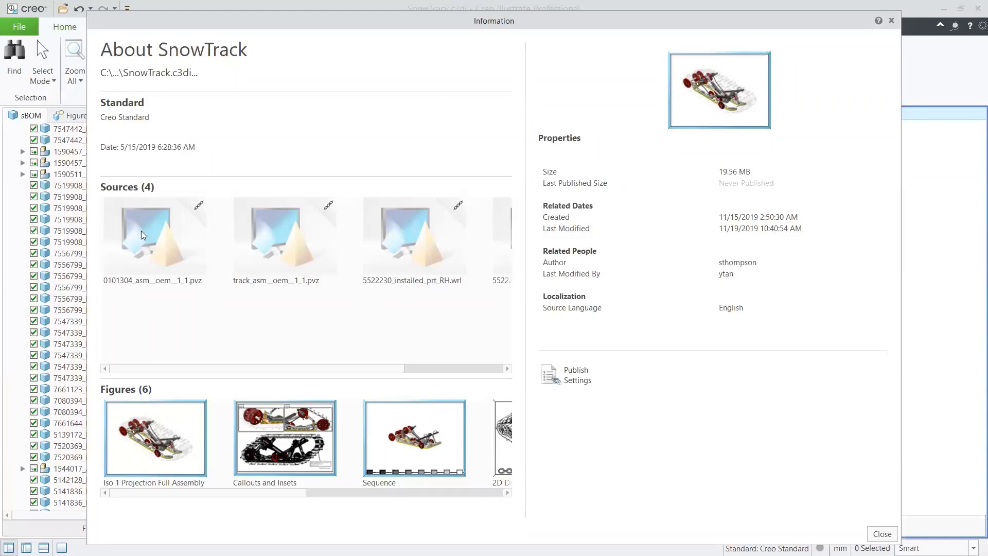
{"action": "left_click", "coordinate": [143, 256]}
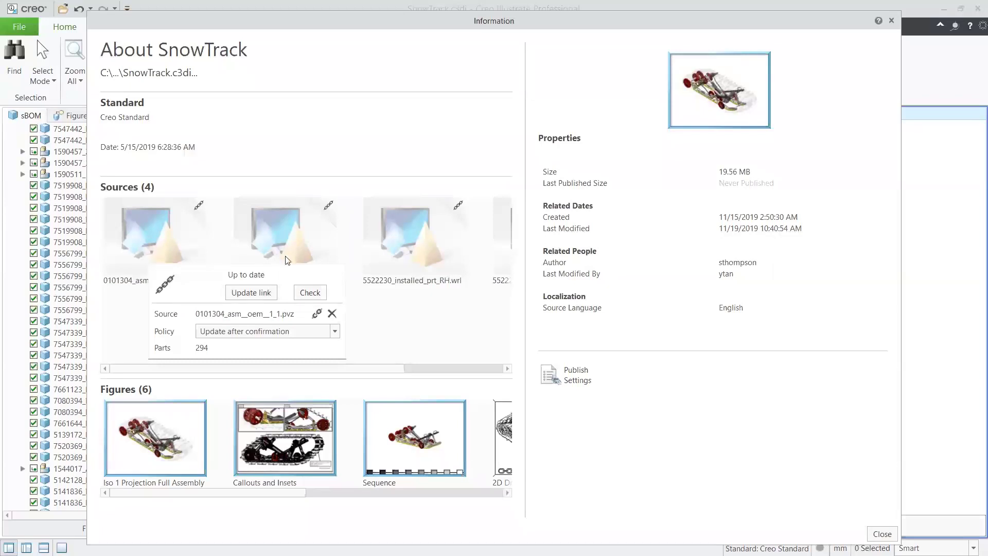
{"action": "mouse_move", "coordinate": [296, 252]}
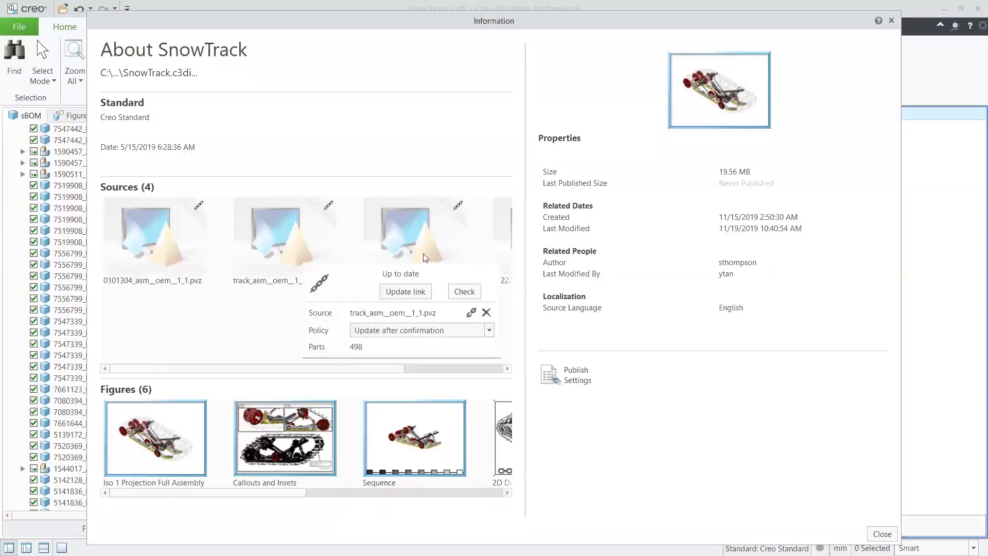
{"action": "mouse_move", "coordinate": [423, 253]}
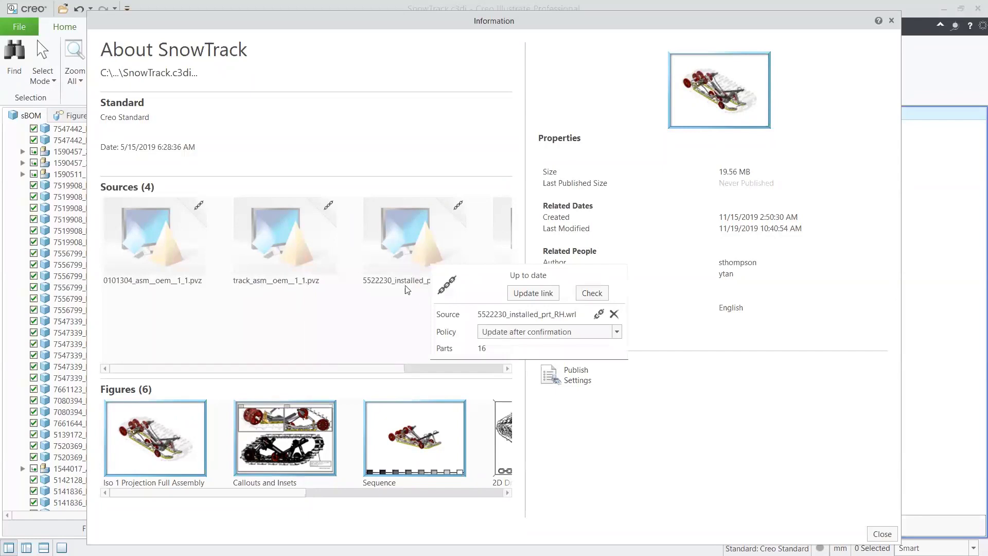
{"action": "left_click_drag", "start_coordinate": [389, 373], "coordinate": [443, 370]}
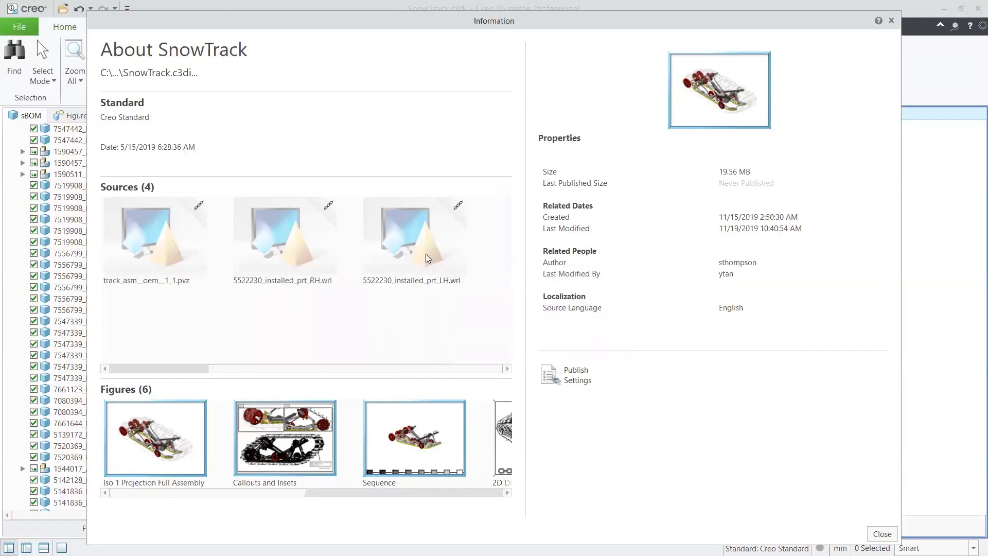
{"action": "mouse_move", "coordinate": [426, 257]}
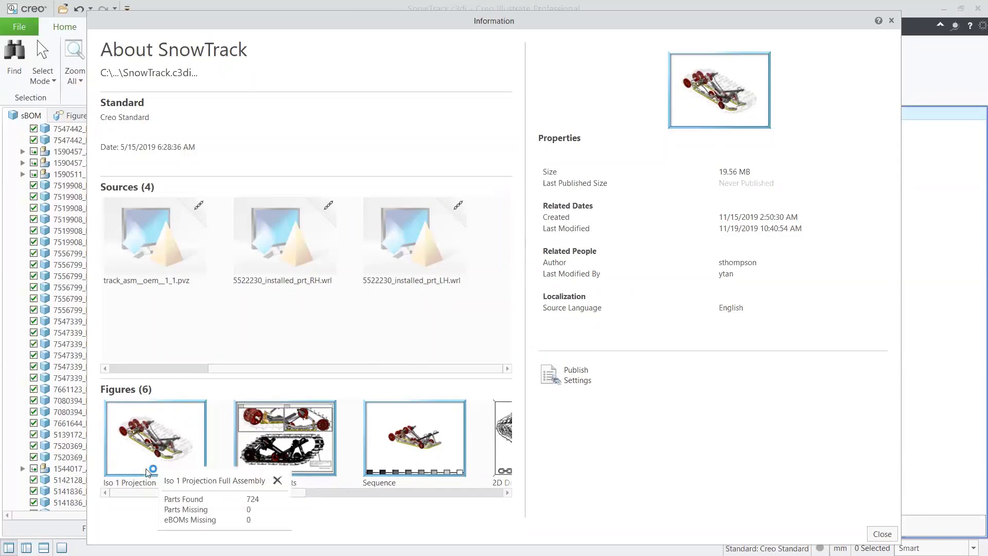
Step: Look through the remaining figures listed in the file information and close it
{"action": "left_click_drag", "start_coordinate": [136, 496], "coordinate": [401, 501]}
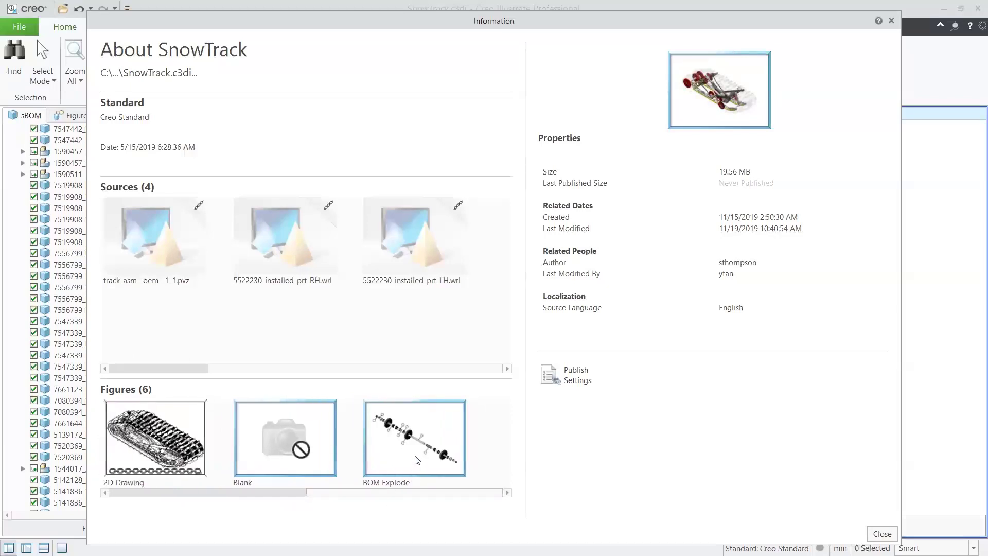
{"action": "mouse_move", "coordinate": [416, 459]}
{"action": "left_click", "coordinate": [886, 534]}
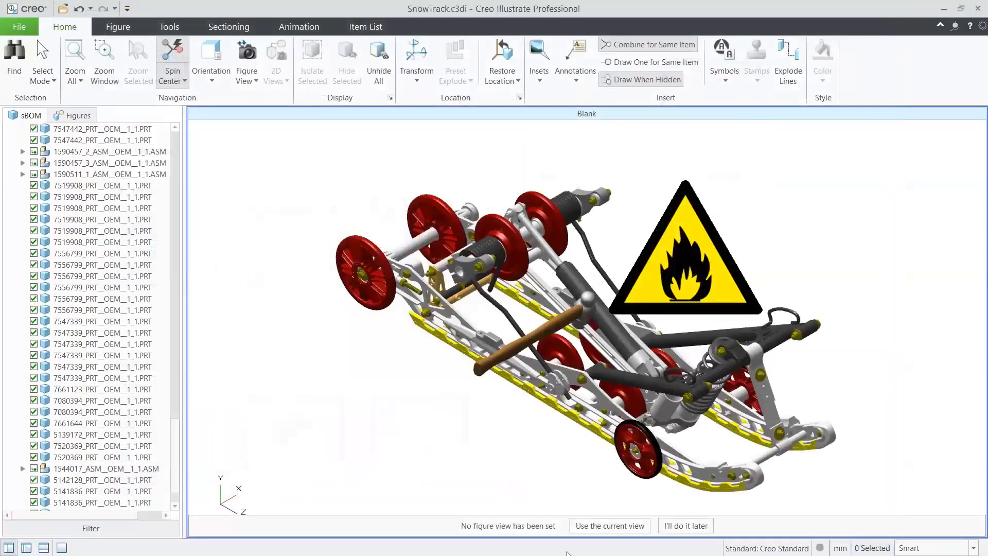
Step: Open the Iso 1 Projection Full Assembly figure and examine the suspension and its wheels through the transparent track
{"action": "left_click", "coordinate": [74, 118]}
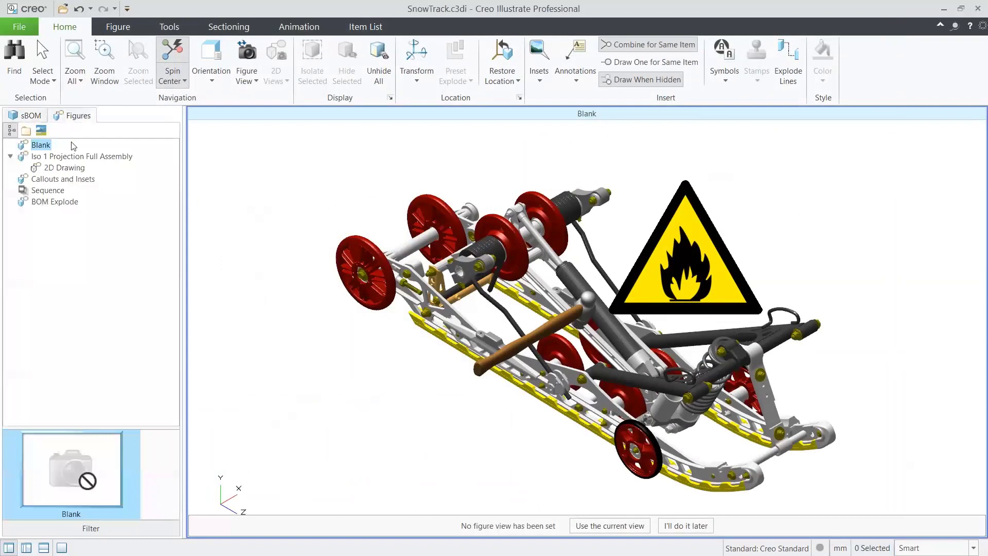
{"action": "left_click", "coordinate": [77, 157]}
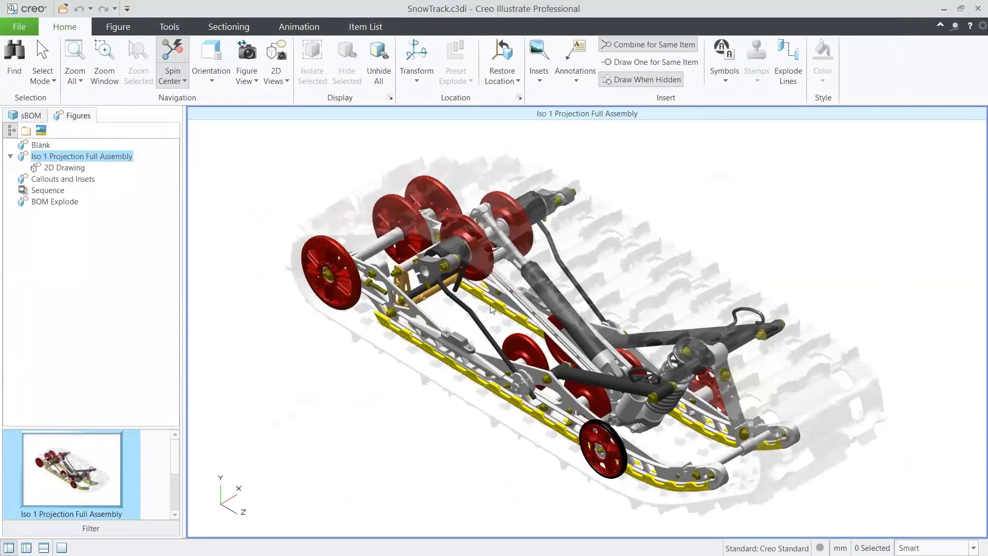
{"action": "mouse_move", "coordinate": [493, 275]}
{"action": "middle_mouse_down"}
{"action": "mouse_move", "coordinate": [524, 293]}
{"action": "mouse_move", "coordinate": [506, 252]}
{"action": "middle_mouse_up"}
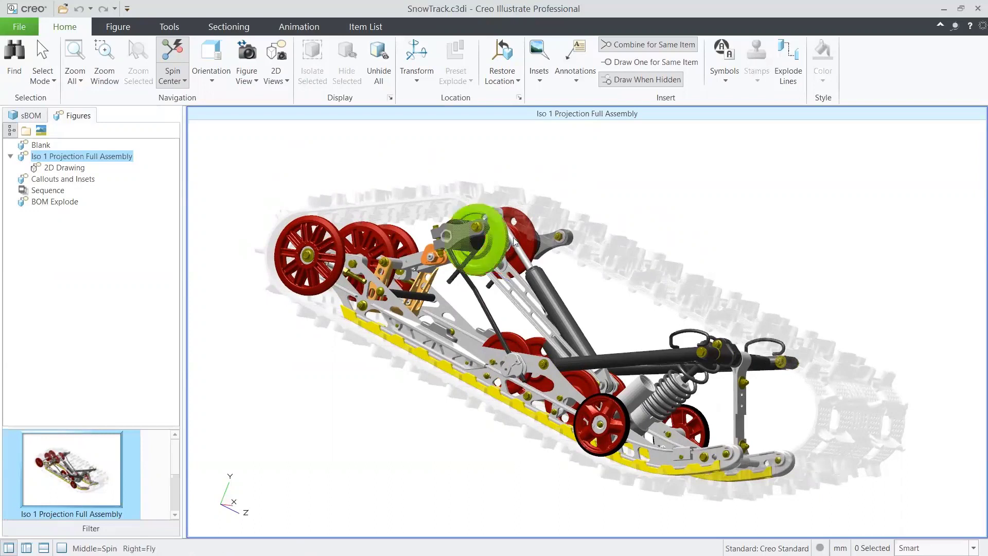
{"action": "middle_click_drag", "start_coordinate": [506, 252], "coordinate": [514, 235]}
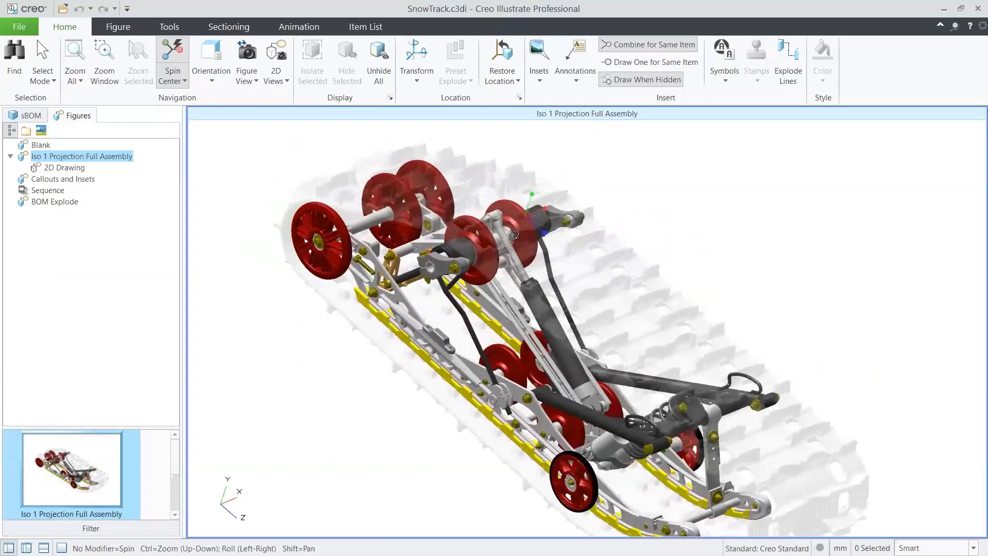
{"action": "left_click", "coordinate": [486, 239]}
{"action": "left_click_drag", "start_coordinate": [499, 238], "coordinate": [523, 227]}
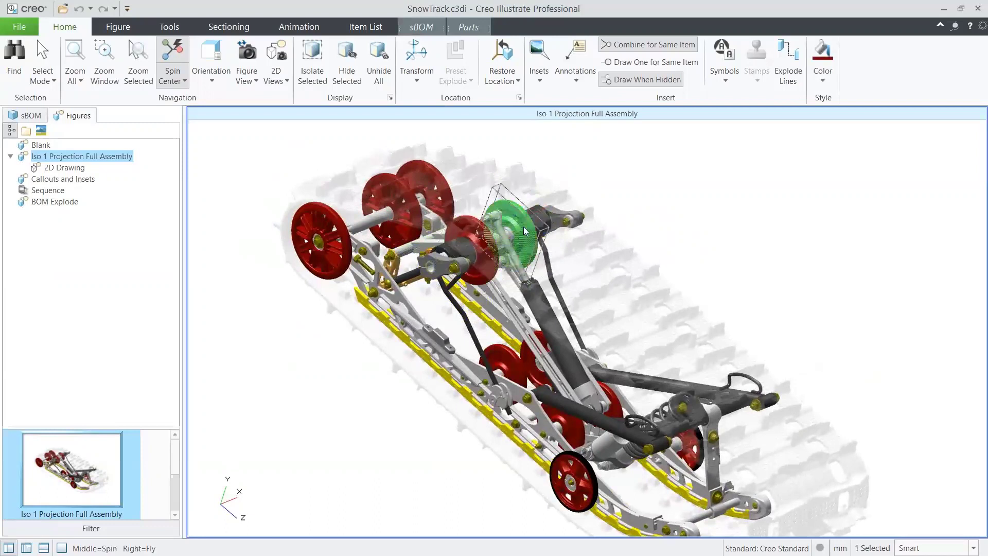
{"action": "left_click", "coordinate": [652, 250]}
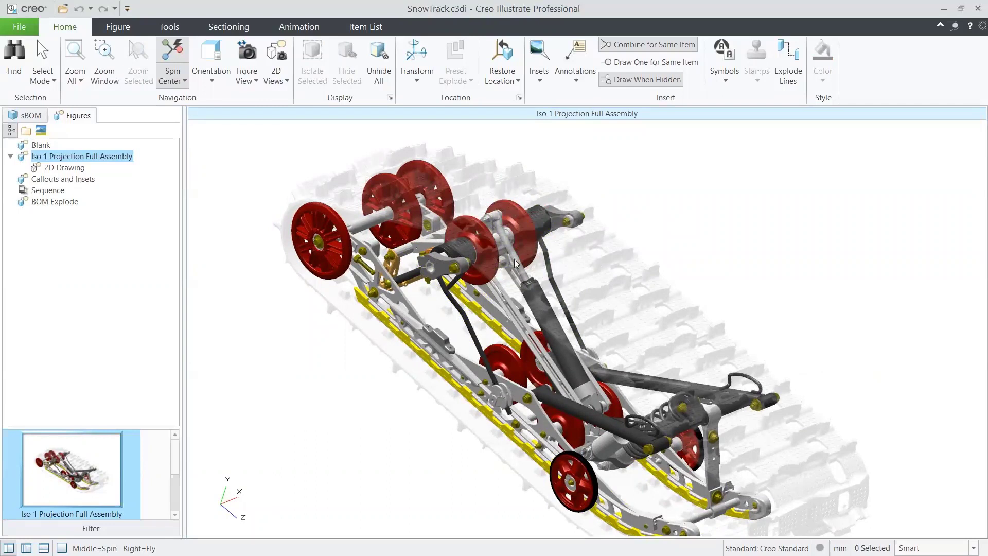
Step: Open the 2D Drawing figure and delete the small line segment on the rail beside the lower bolt at the pivot bracket
{"action": "left_click", "coordinate": [47, 170]}
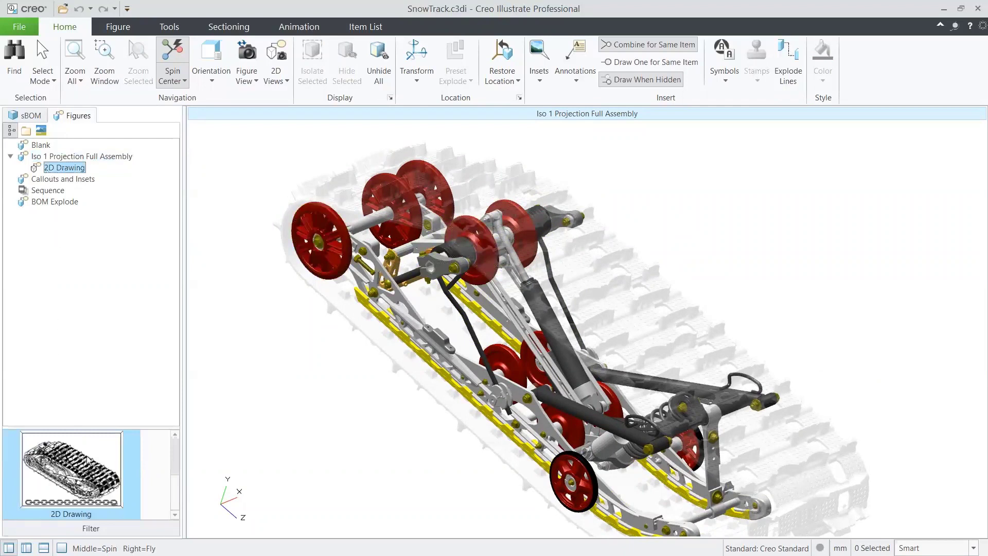
{"action": "double_click", "coordinate": [76, 171]}
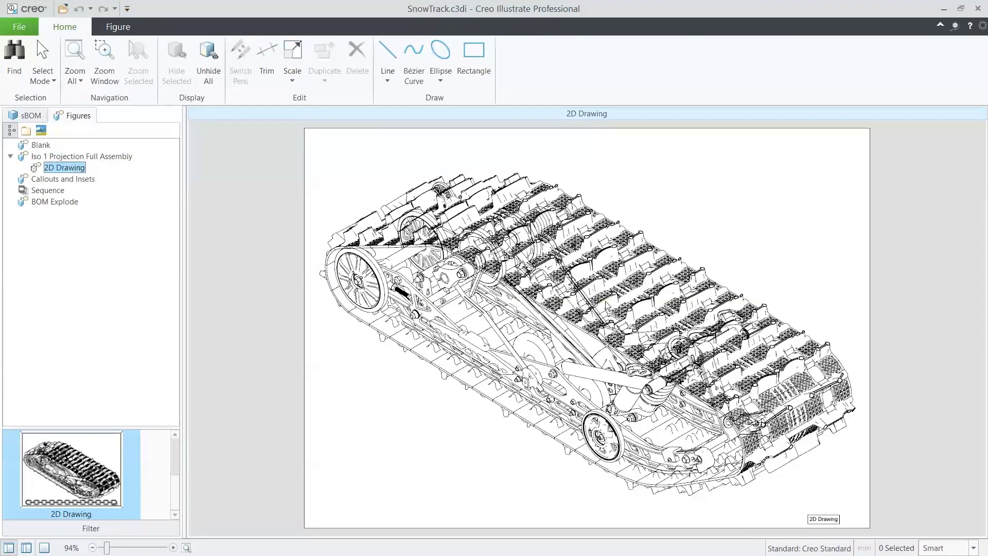
{"action": "scroll", "coordinate": [605, 302], "scroll_direction": "up", "scroll_amount": 5}
{"action": "scroll", "coordinate": [606, 303], "scroll_direction": "up", "scroll_amount": 2}
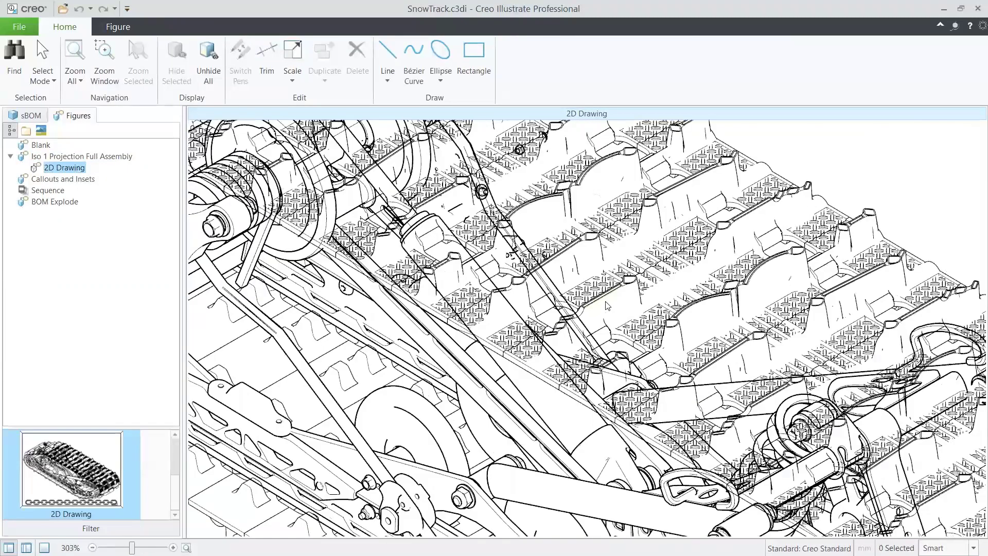
{"action": "middle_click_drag", "start_coordinate": [607, 304], "coordinate": [665, 222]}
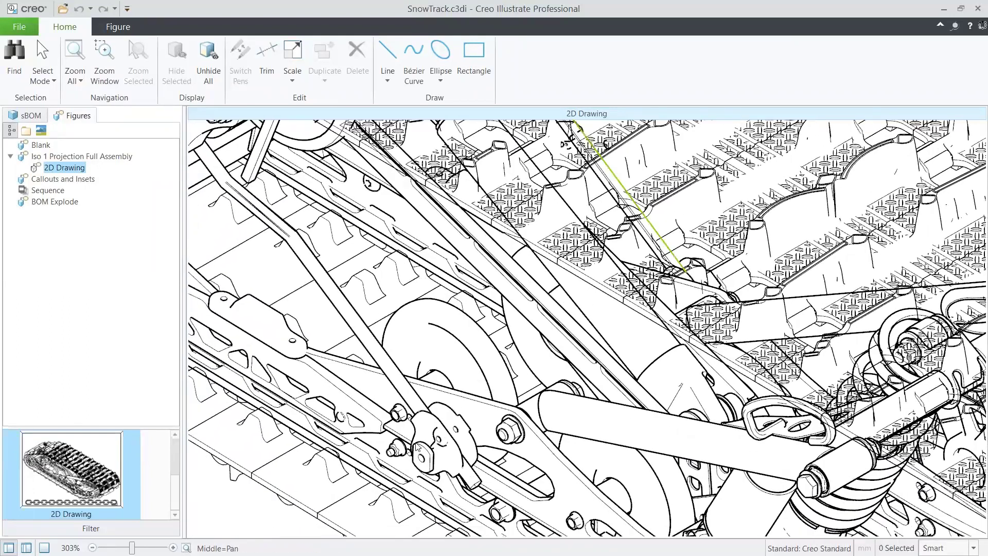
{"action": "scroll", "coordinate": [379, 448], "scroll_direction": "up", "scroll_amount": 10}
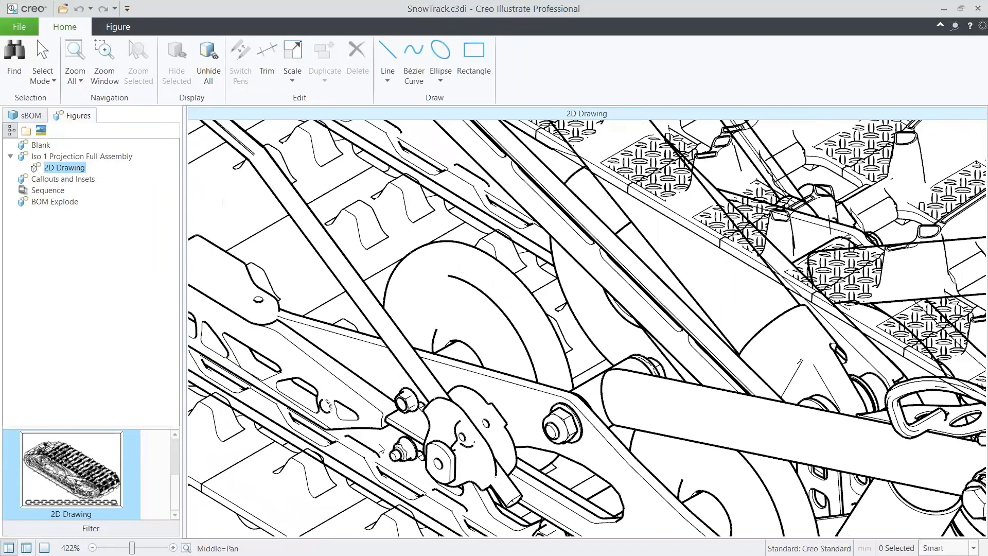
{"action": "left_click", "coordinate": [367, 463]}
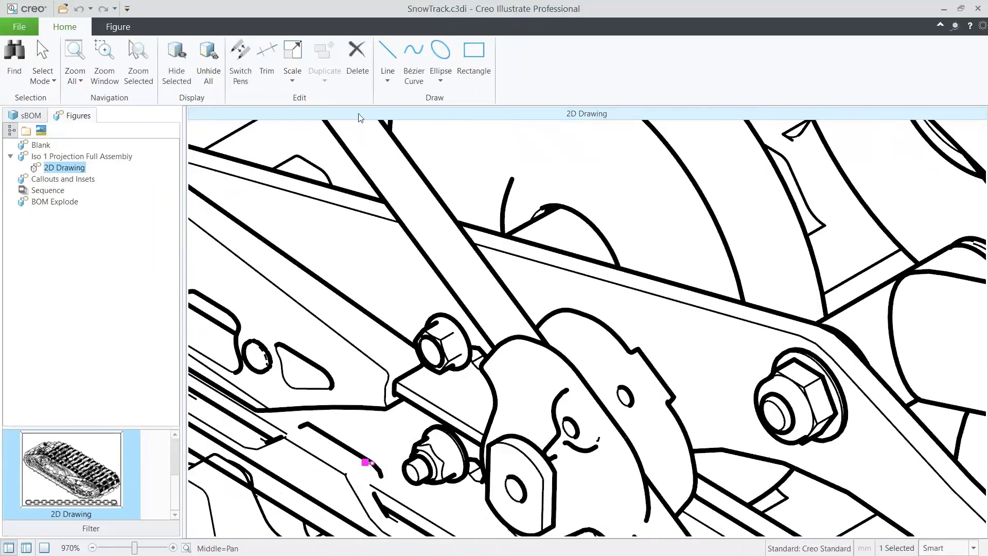
{"action": "left_click", "coordinate": [356, 57]}
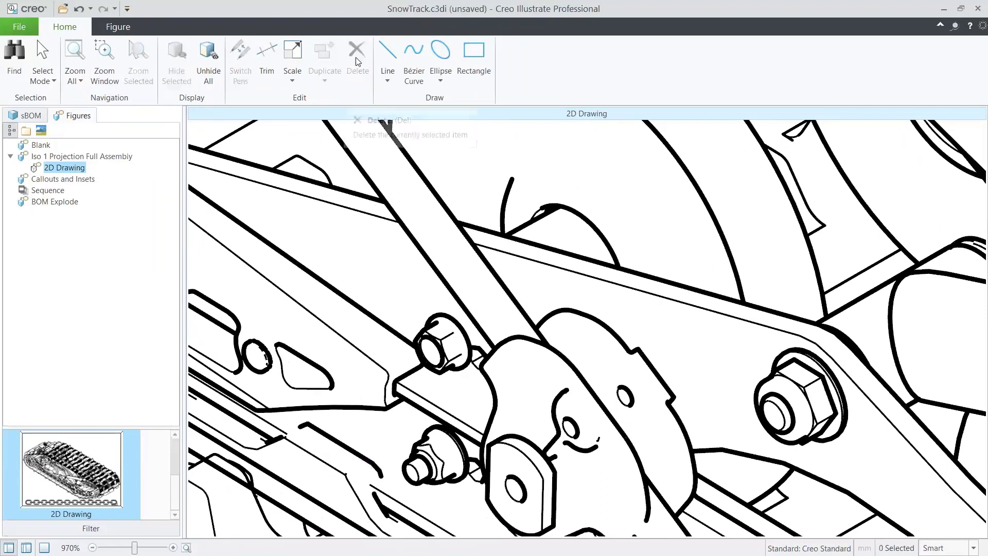
Step: In the Iso 1 Projection Full Assembly figure, move the front near-side wheel and its tyre outward from the rail by about 146 mm
{"action": "left_click", "coordinate": [89, 160]}
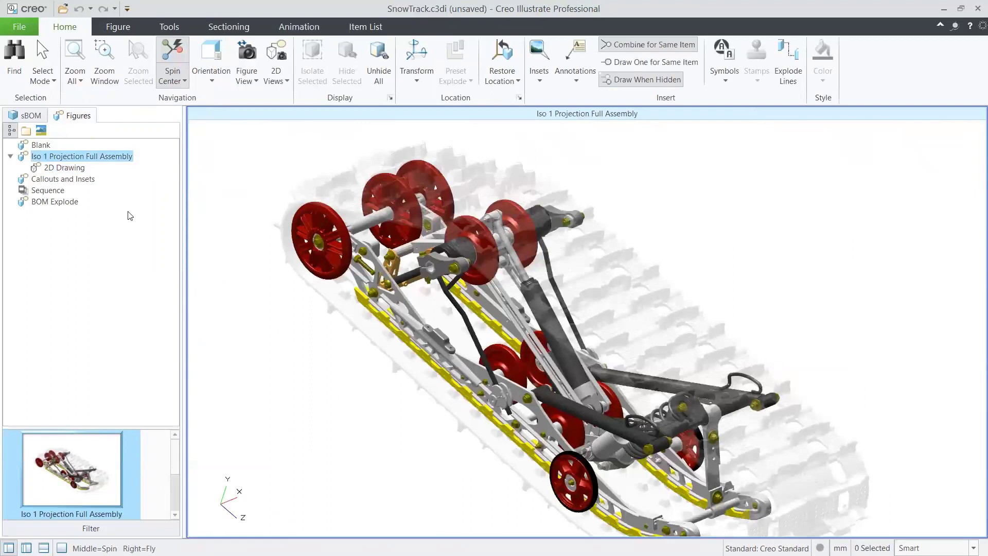
{"action": "left_click", "coordinate": [569, 471]}
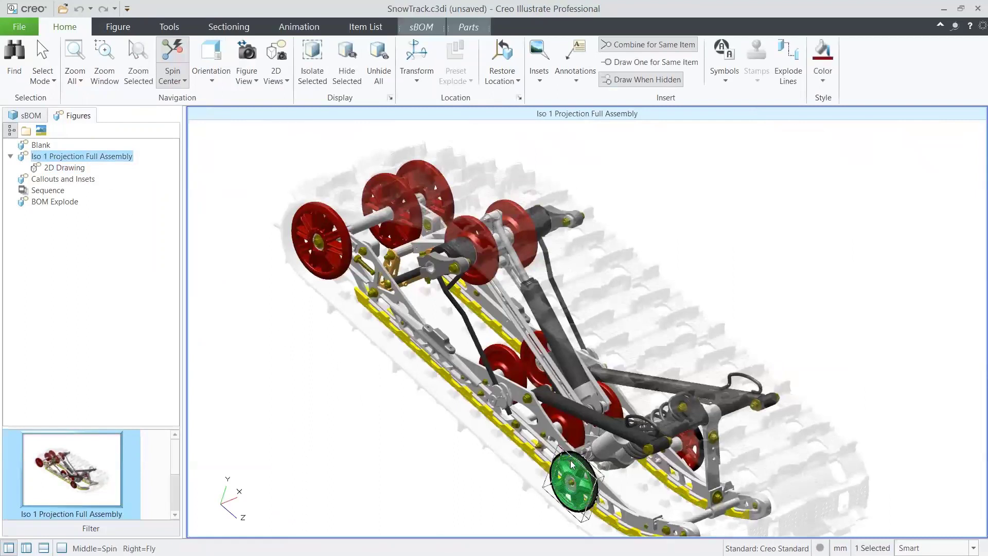
{"action": "left_click", "coordinate": [577, 456], "text": "ctrl"}
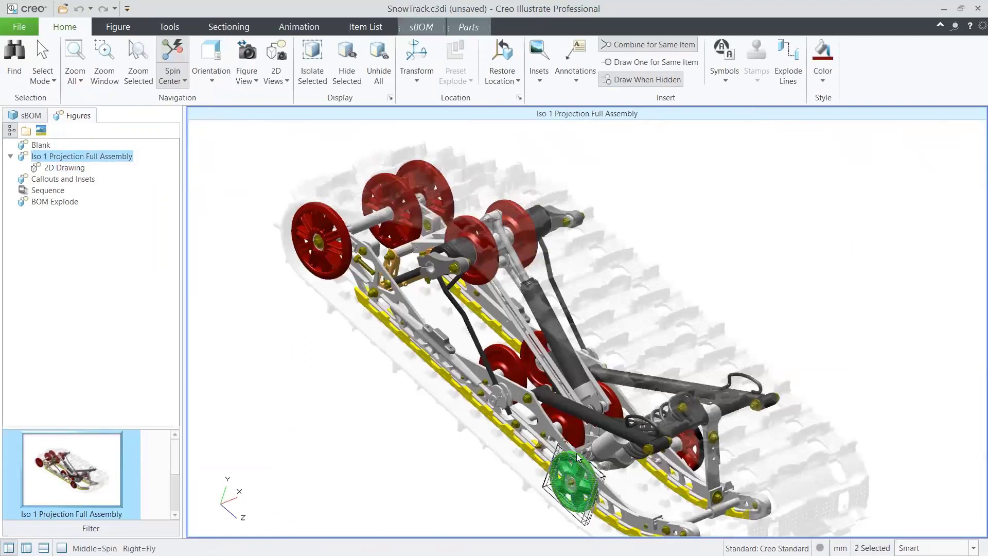
{"action": "left_click", "coordinate": [416, 65]}
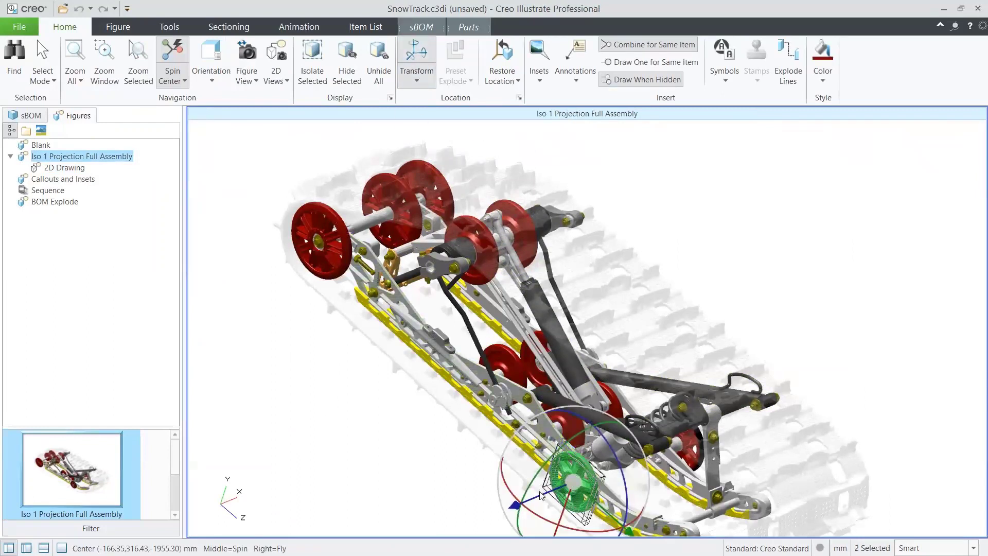
{"action": "left_click_drag", "start_coordinate": [538, 492], "coordinate": [488, 508]}
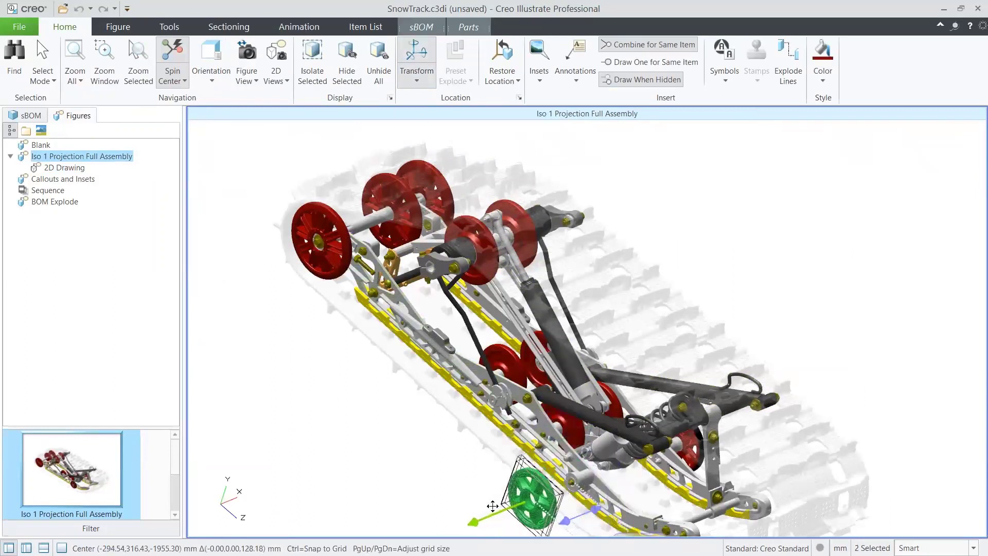
{"action": "left_click", "coordinate": [448, 495]}
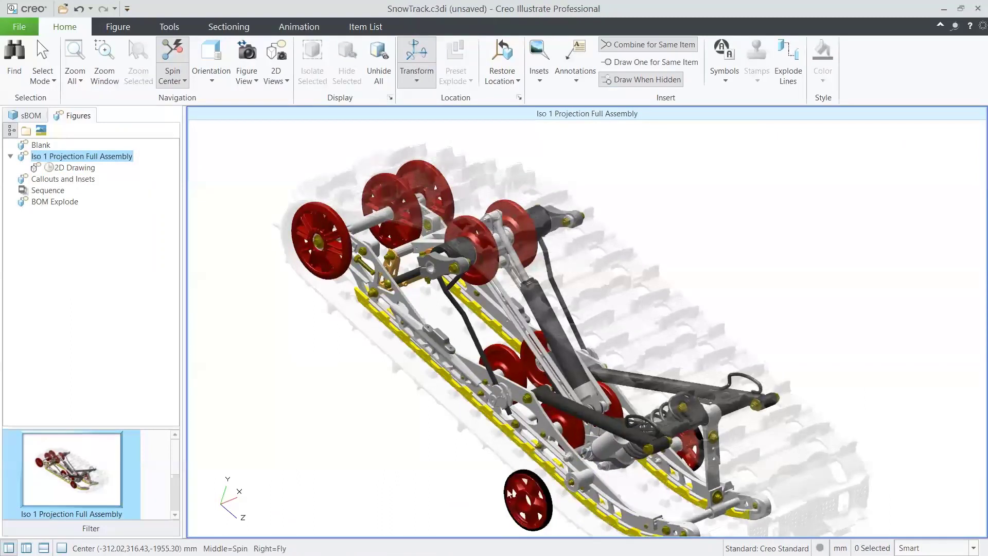
{"action": "left_click", "coordinate": [539, 482]}
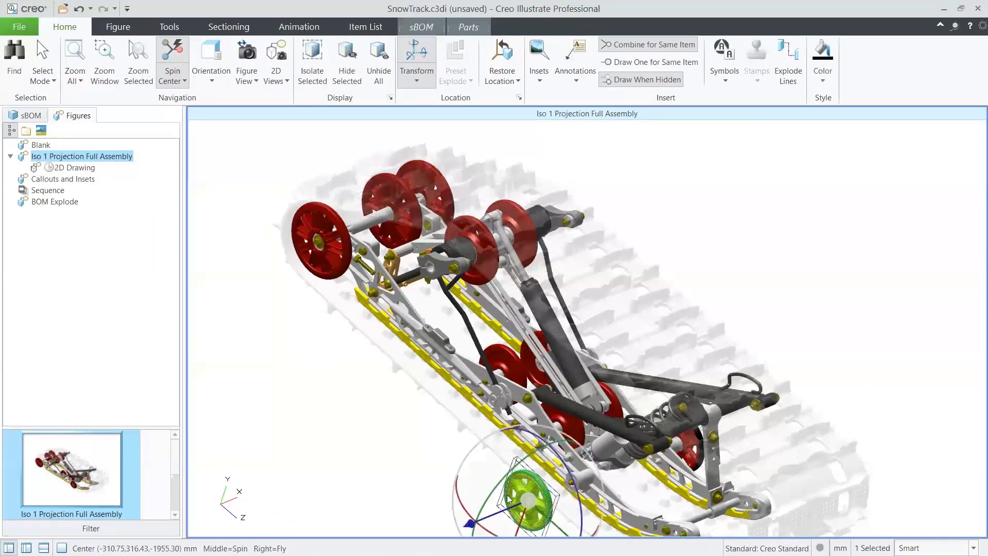
Step: Move the tyre of the front near-side wheel further outward by about 179 mm, separating it from the wheel, and deselect it
{"action": "left_click_drag", "start_coordinate": [470, 523], "coordinate": [465, 483]}
{"action": "middle_click_drag", "start_coordinate": [466, 482], "coordinate": [540, 372], "text": "shift"}
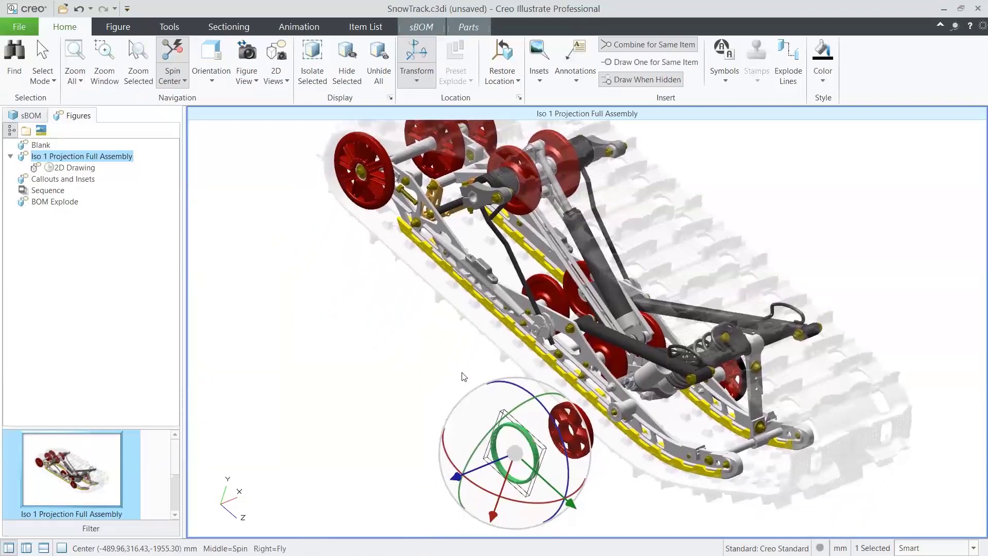
{"action": "left_click", "coordinate": [440, 377]}
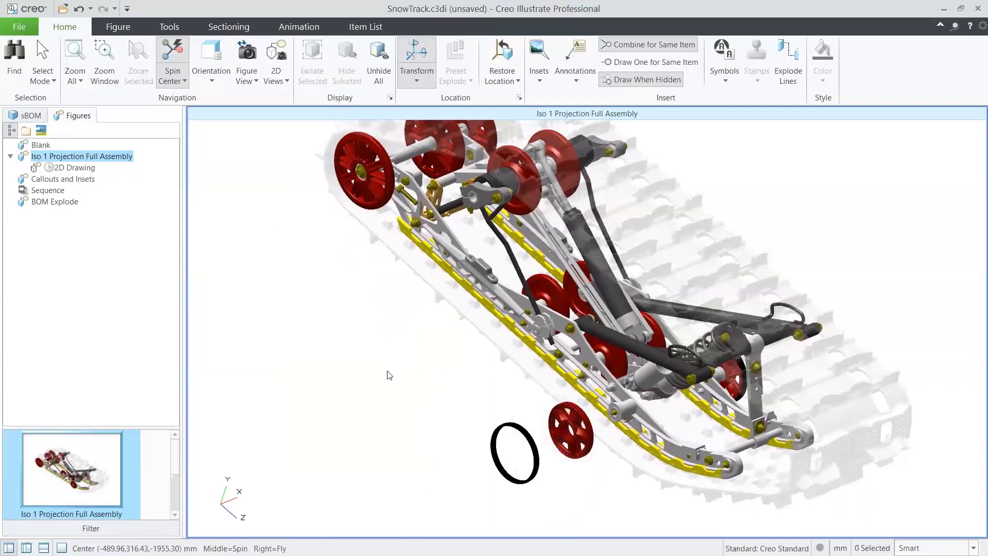
Step: Open the 2D Drawing figure to update it with the moved wheel and tyre, close the update summary and show the whole drawing
{"action": "left_click", "coordinate": [56, 168]}
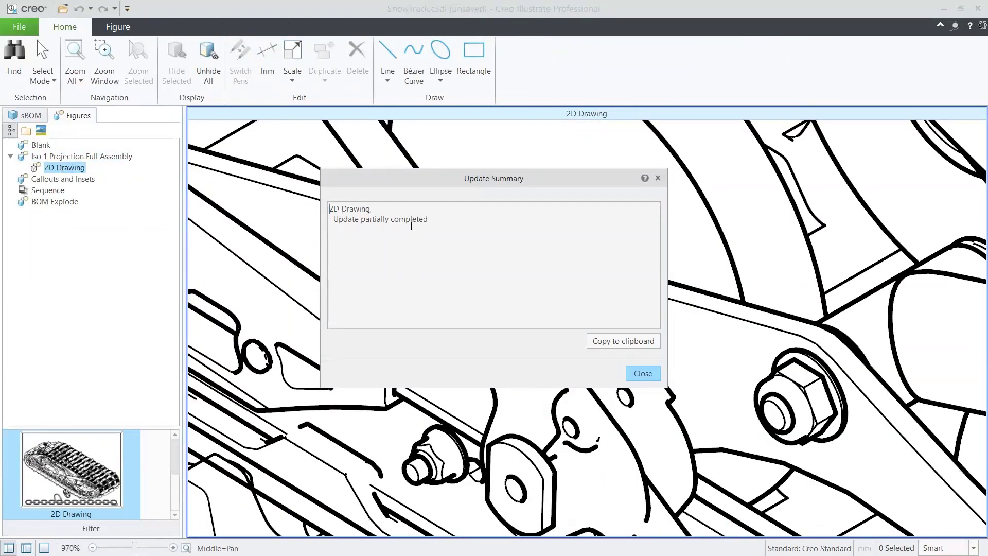
{"action": "left_click", "coordinate": [646, 372]}
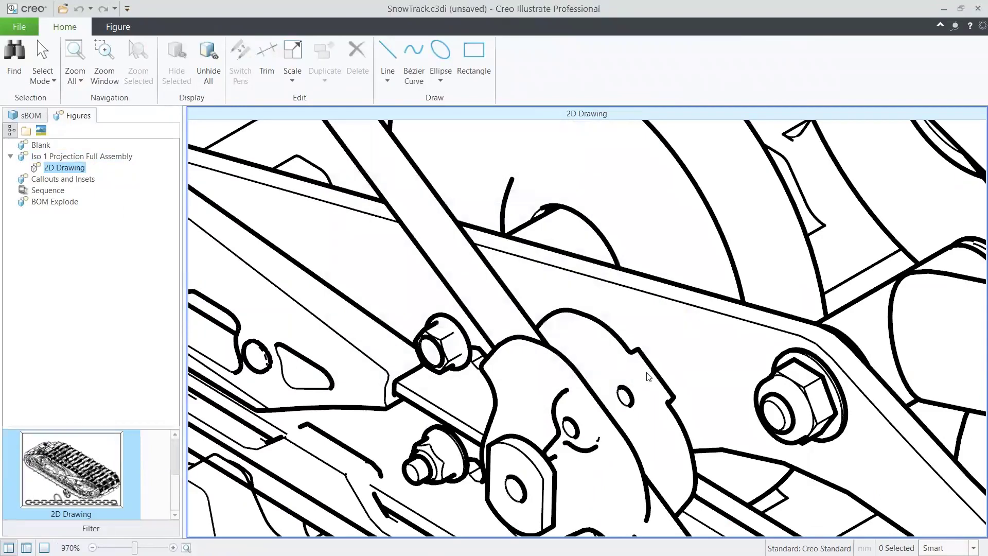
{"action": "left_click", "coordinate": [72, 54]}
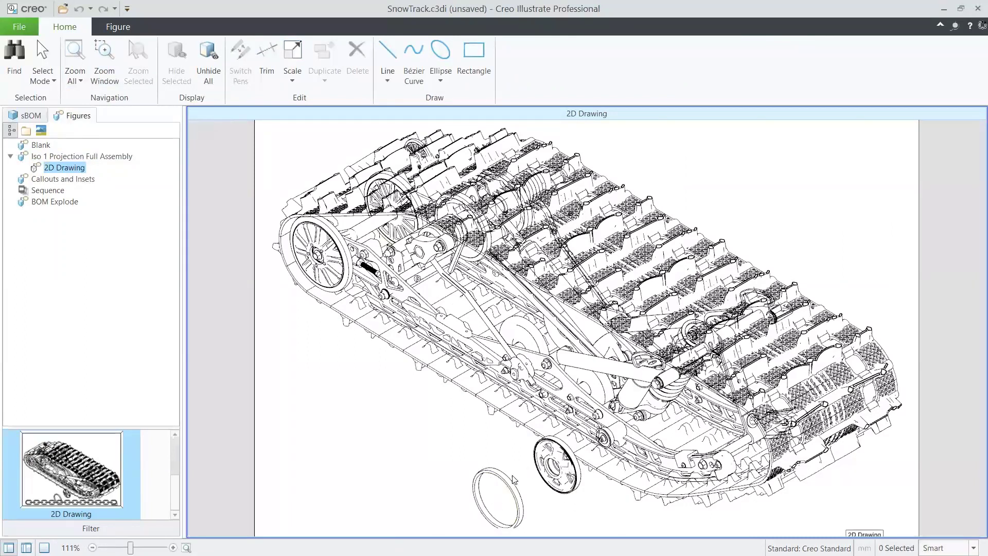
Step: Open the Callouts and Insets figure and examine how the rail, the Detail A and B insets and the belt callout relate
{"action": "left_click", "coordinate": [64, 179]}
{"action": "double_click", "coordinate": [64, 179]}
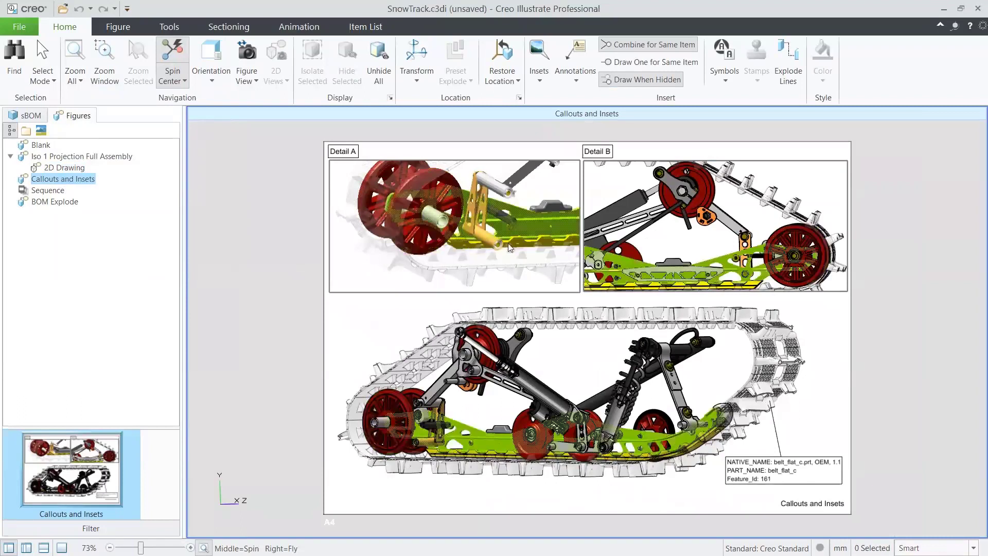
{"action": "left_click", "coordinate": [631, 261]}
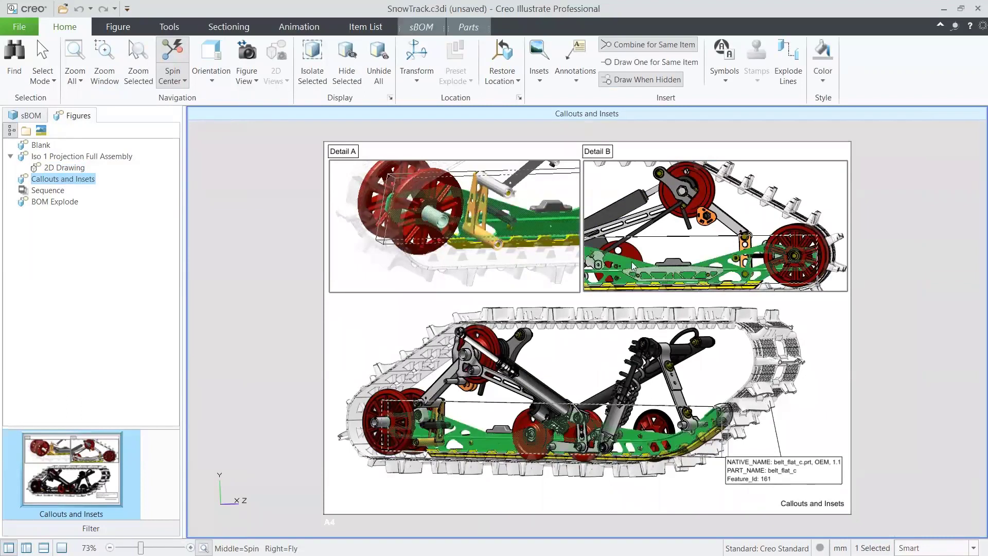
{"action": "left_click", "coordinate": [806, 318]}
{"action": "left_click", "coordinate": [798, 462]}
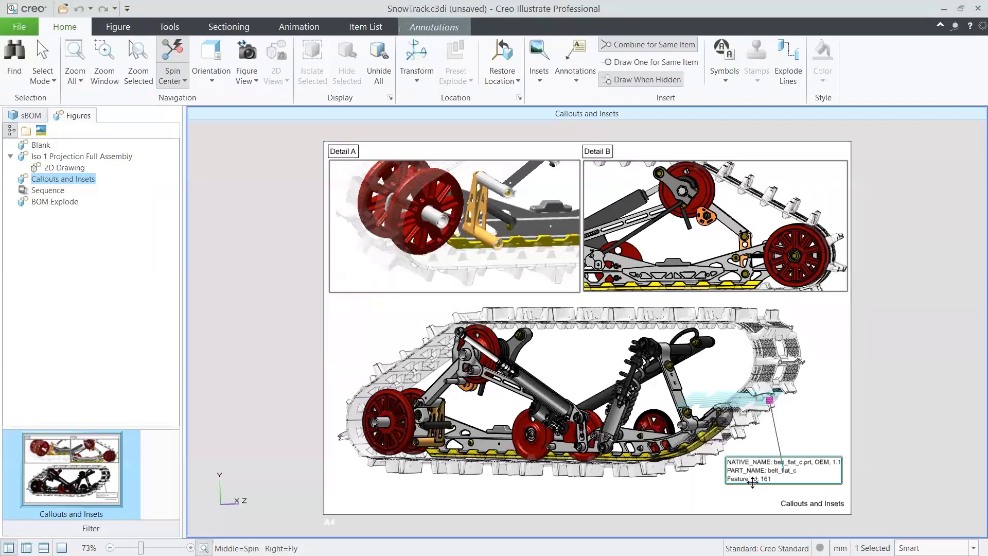
Step: Select the belt_flat_c part referenced by the callout, look through its list of attributes and close the list
{"action": "left_click", "coordinate": [740, 401]}
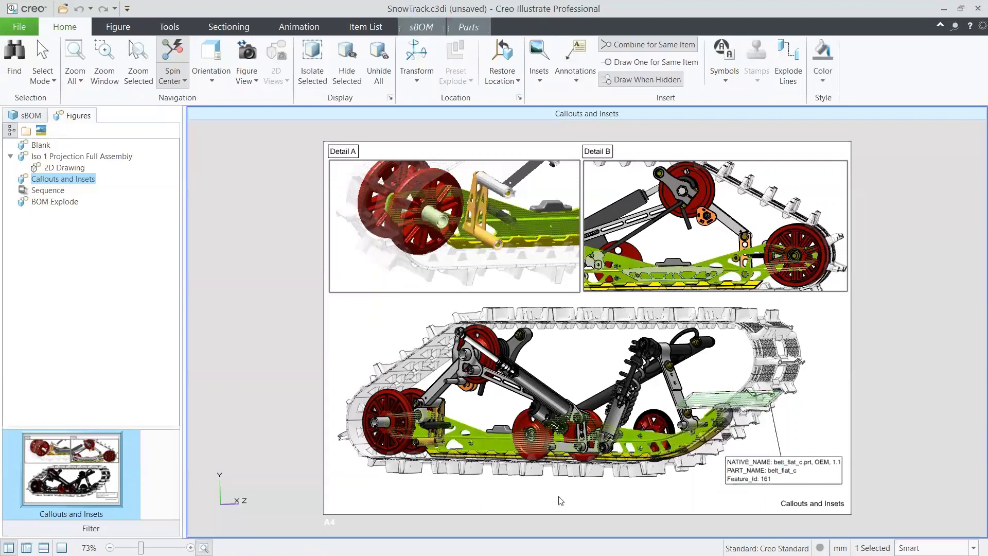
{"action": "left_click", "coordinate": [44, 547]}
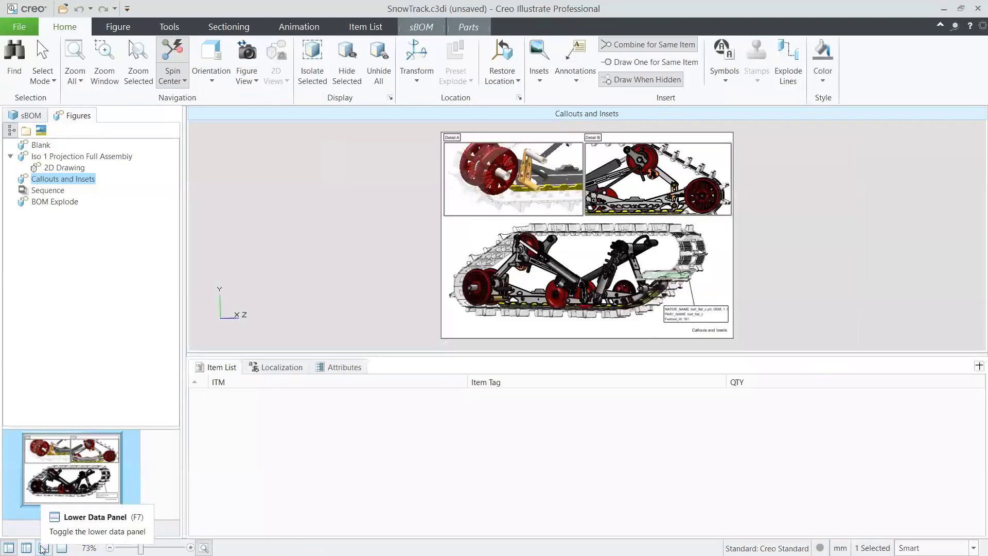
{"action": "left_click", "coordinate": [341, 368]}
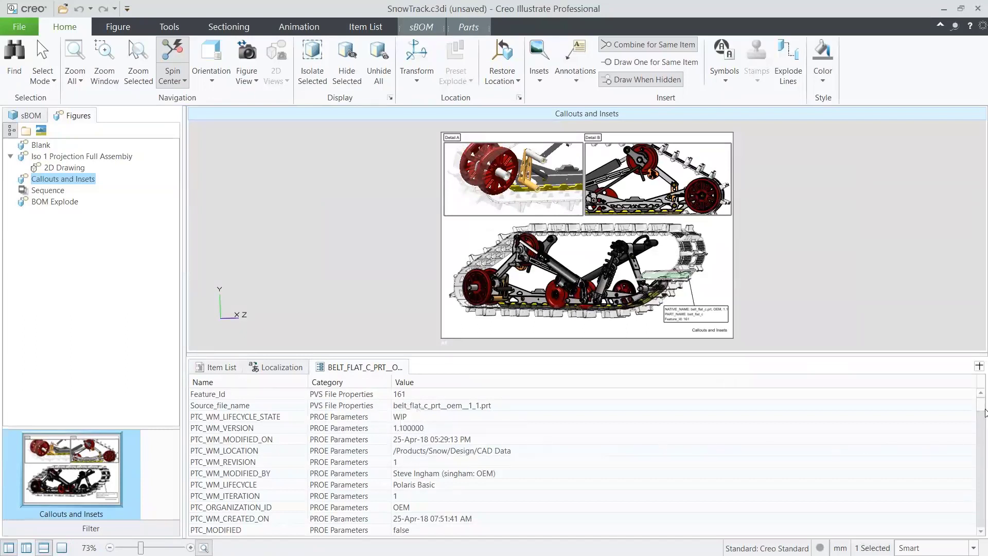
{"action": "left_click_drag", "start_coordinate": [983, 410], "coordinate": [980, 540]}
{"action": "left_click", "coordinate": [44, 548]}
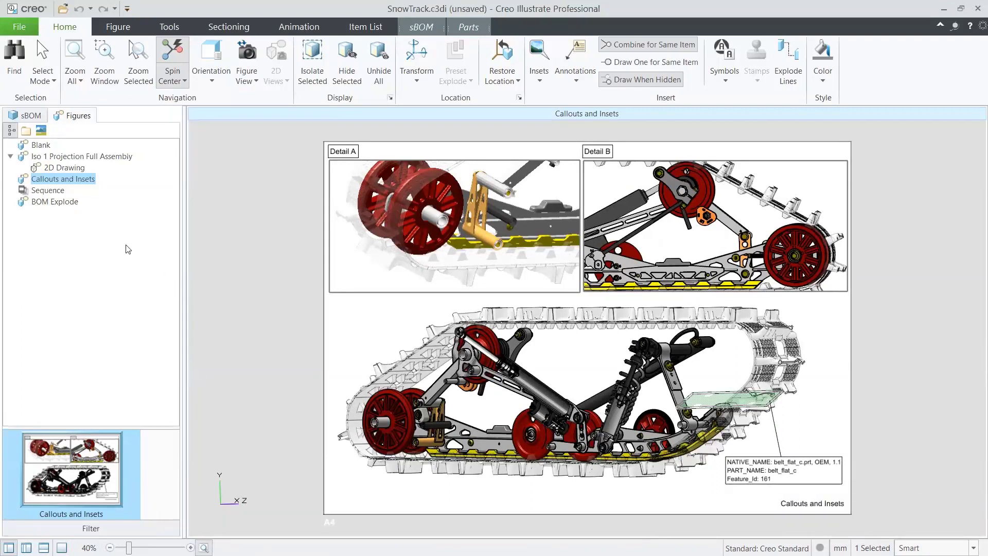
Step: Open the Sequence figure, preview its steps through the spring caution while orbiting the suspension, and close the preview
{"action": "left_click", "coordinate": [49, 190]}
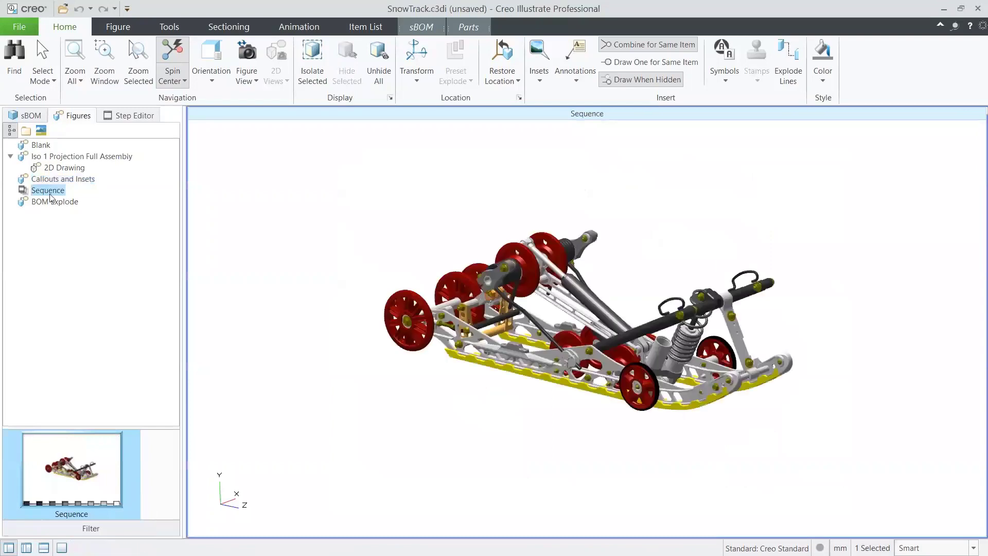
{"action": "left_click", "coordinate": [299, 27]}
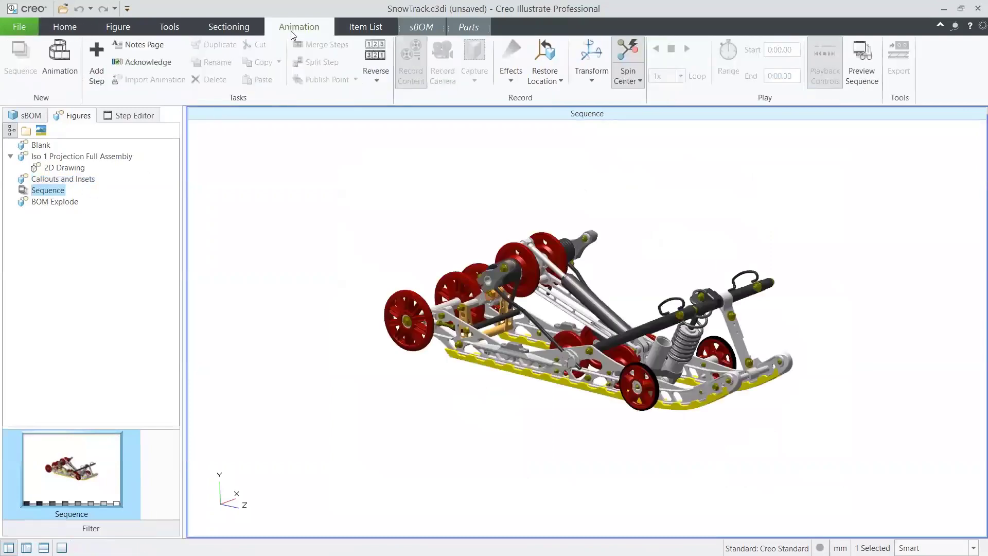
{"action": "left_click", "coordinate": [864, 60]}
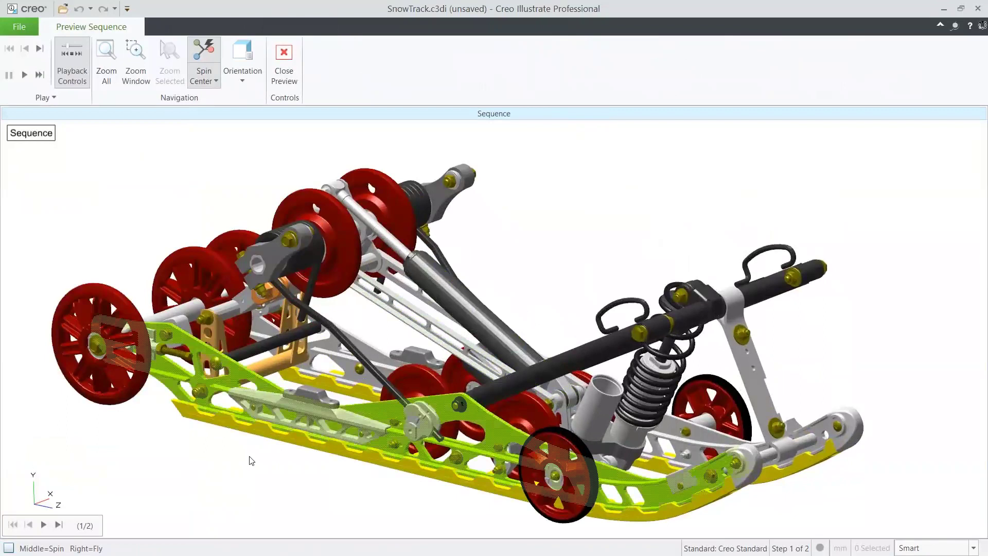
{"action": "left_click", "coordinate": [43, 525]}
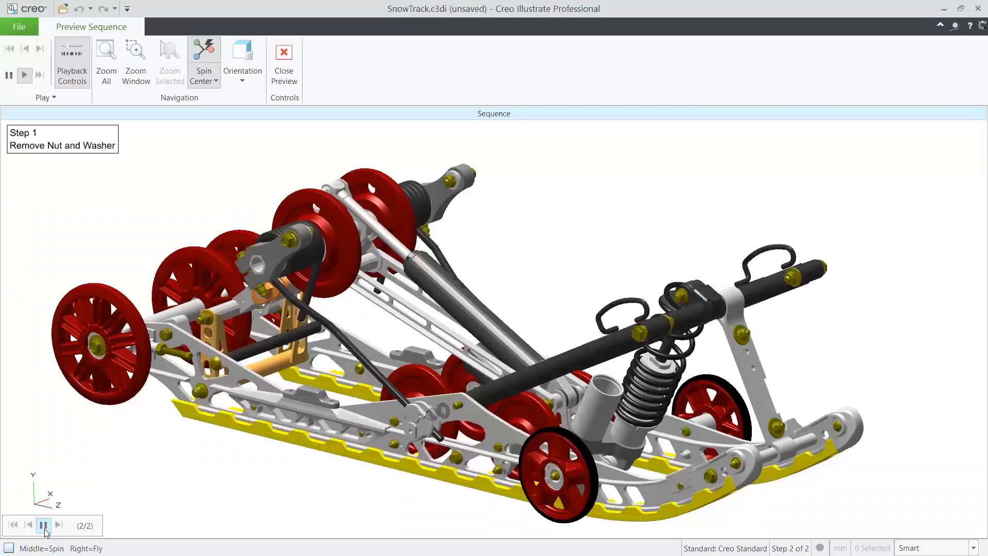
{"action": "left_click", "coordinate": [44, 529]}
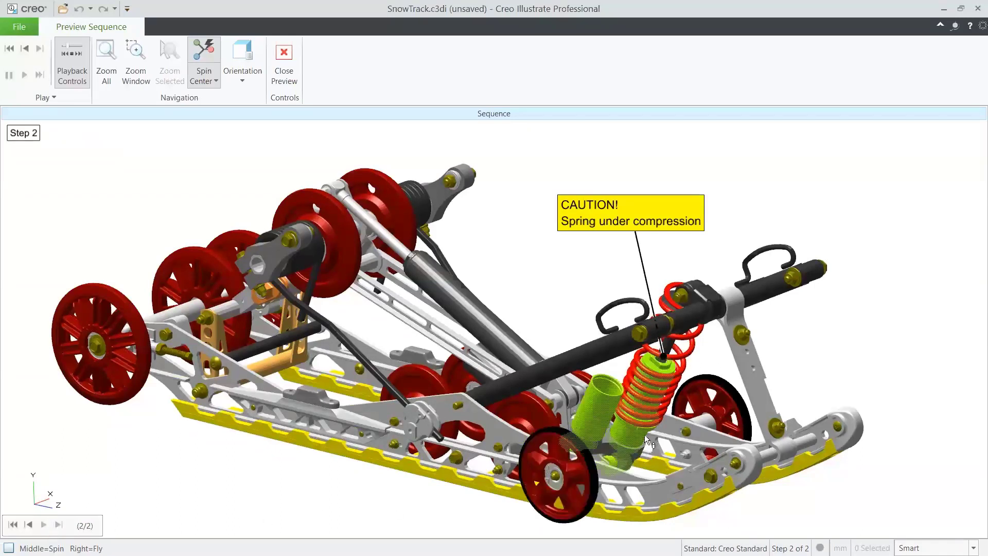
{"action": "middle_click_drag", "start_coordinate": [644, 391], "coordinate": [649, 426]}
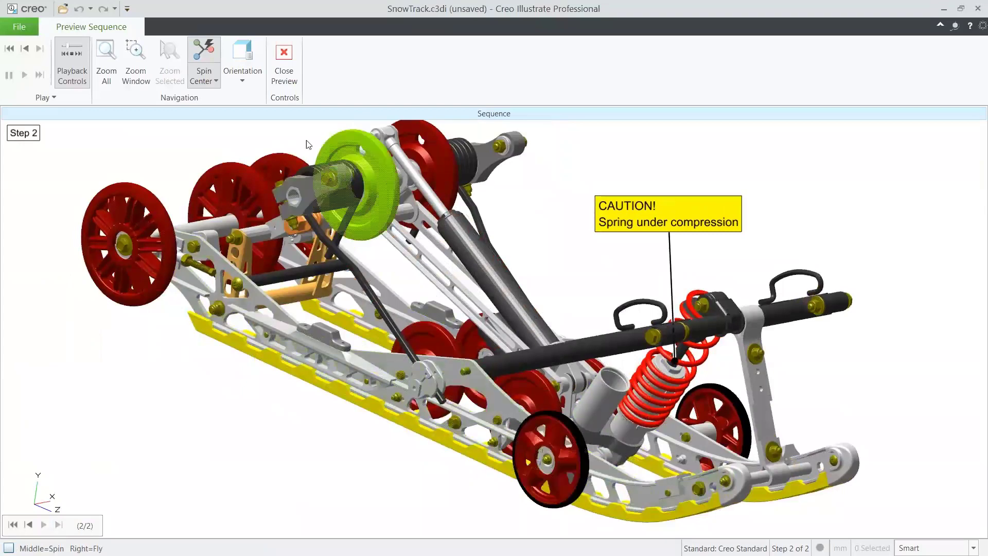
{"action": "left_click", "coordinate": [285, 78]}
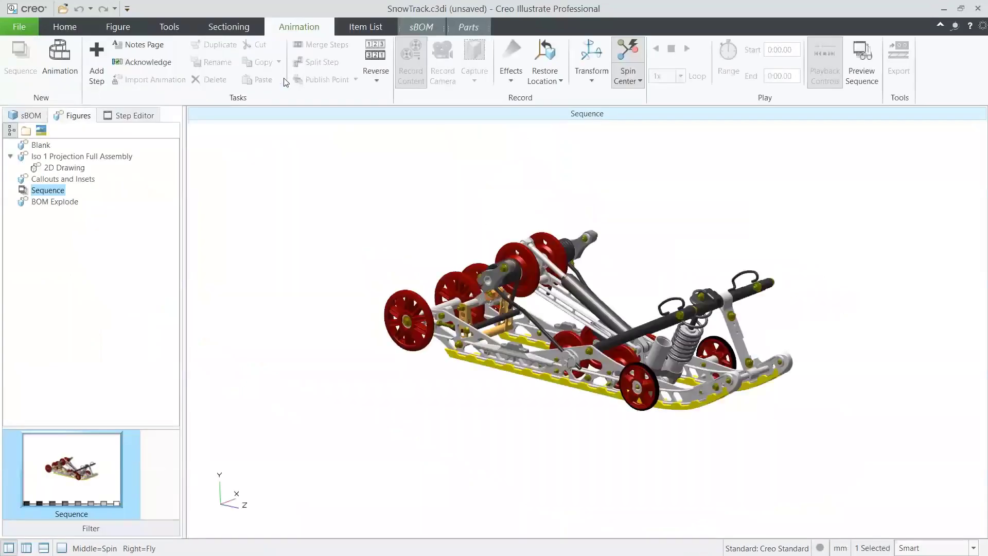
Step: Open Step 1 of the sequence, expand the keyframes of part 7547793_PRT__OEM__1_1_1 and play the step from 0:00.00
{"action": "left_click", "coordinate": [136, 119]}
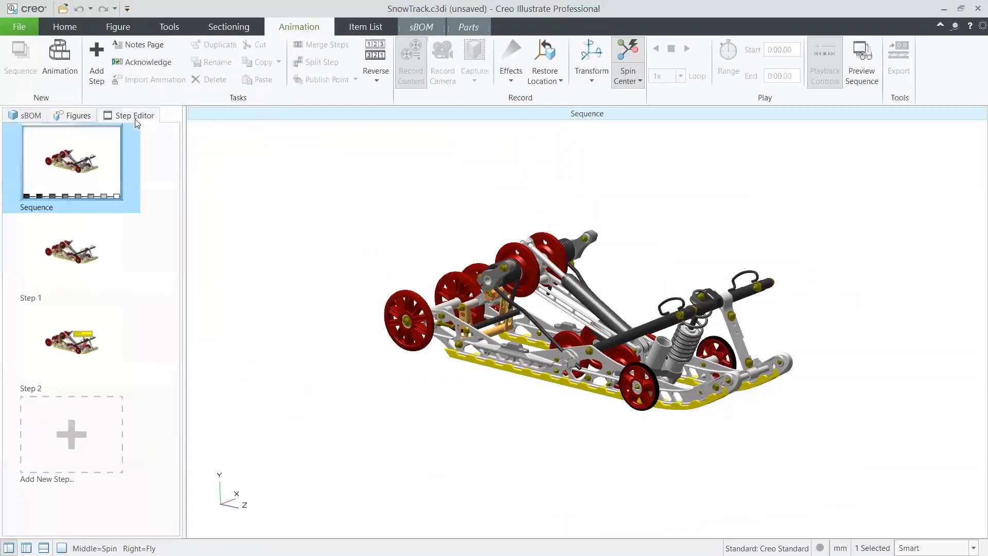
{"action": "left_click", "coordinate": [85, 282]}
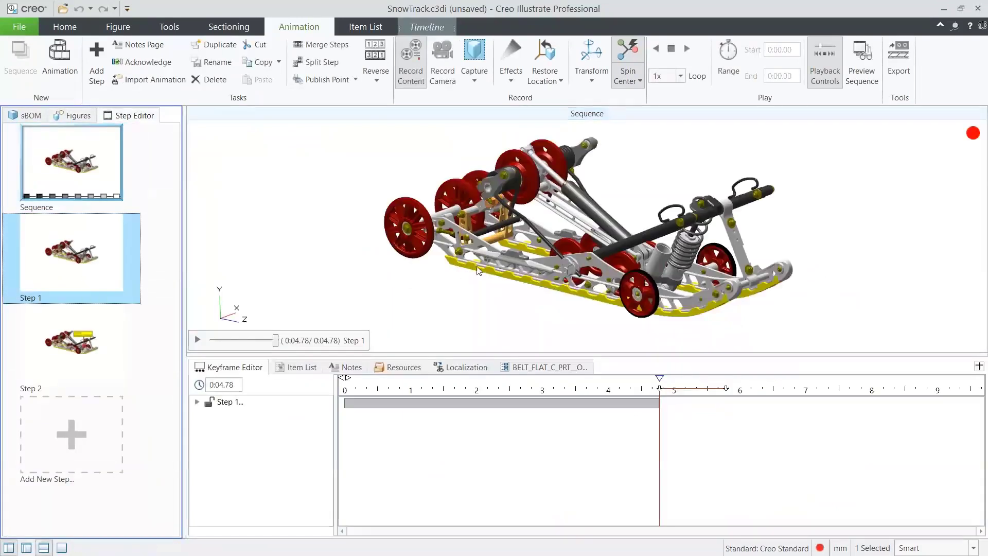
{"action": "scroll", "coordinate": [605, 249], "scroll_direction": "up", "scroll_amount": 3}
{"action": "scroll", "coordinate": [605, 250], "scroll_direction": "up", "scroll_amount": 2}
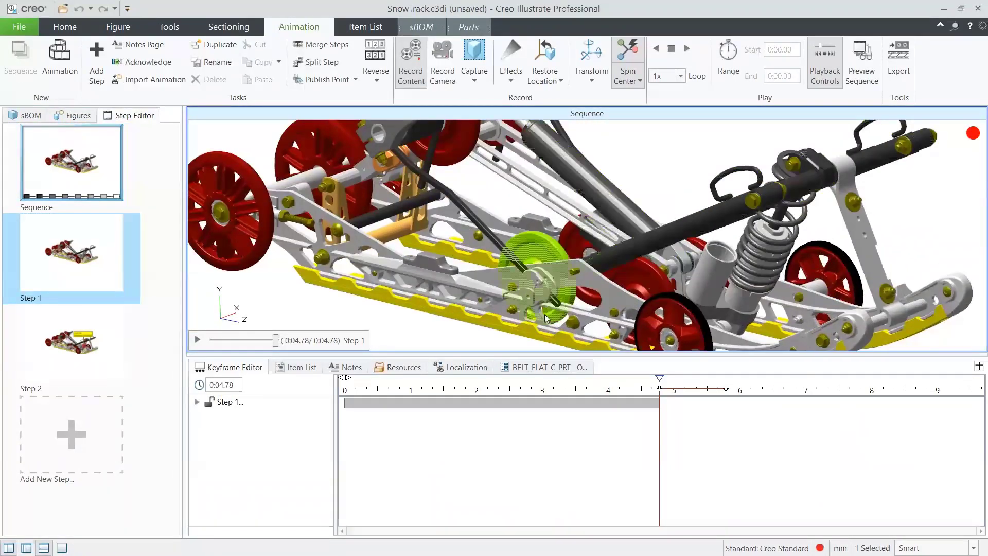
{"action": "left_click", "coordinate": [197, 402]}
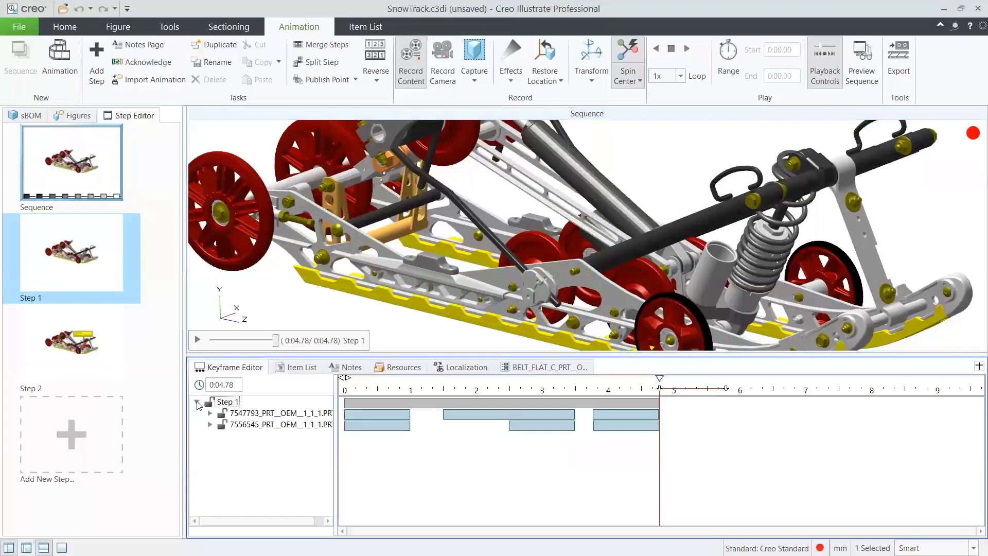
{"action": "left_click", "coordinate": [209, 414]}
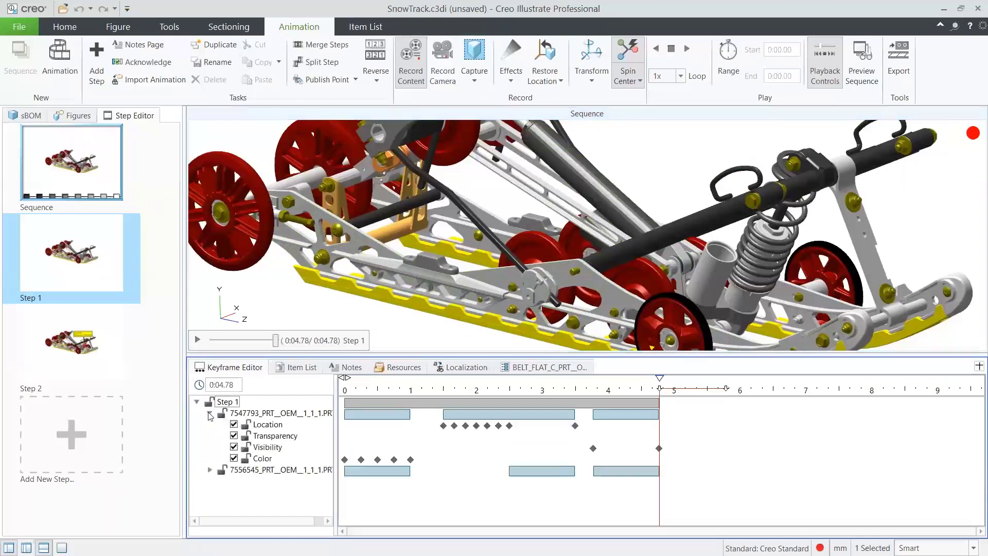
{"action": "left_click_drag", "start_coordinate": [660, 389], "coordinate": [331, 395]}
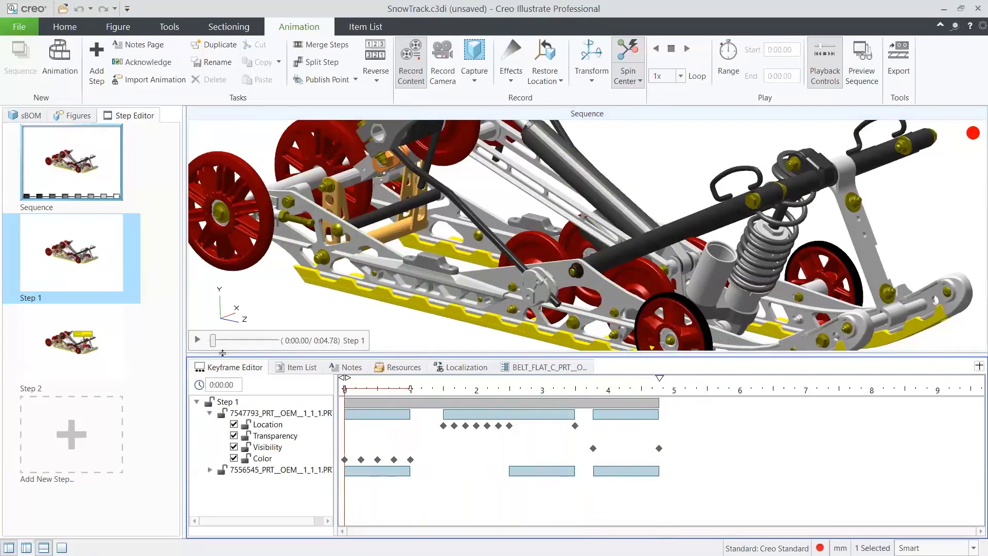
{"action": "left_click", "coordinate": [197, 340]}
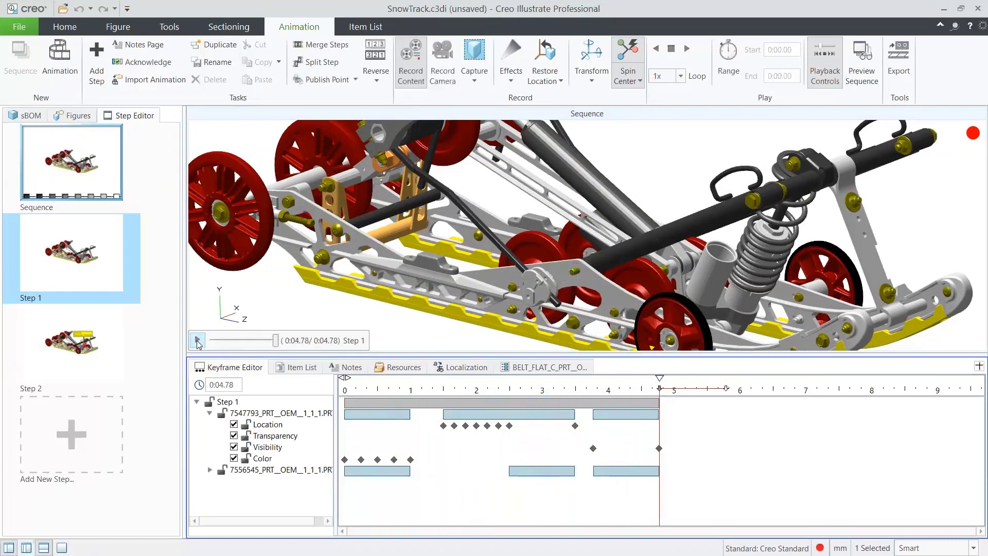
Step: Open Step 2 of the sequence, bring the spring caution callout into view and play the step
{"action": "left_click", "coordinate": [79, 352]}
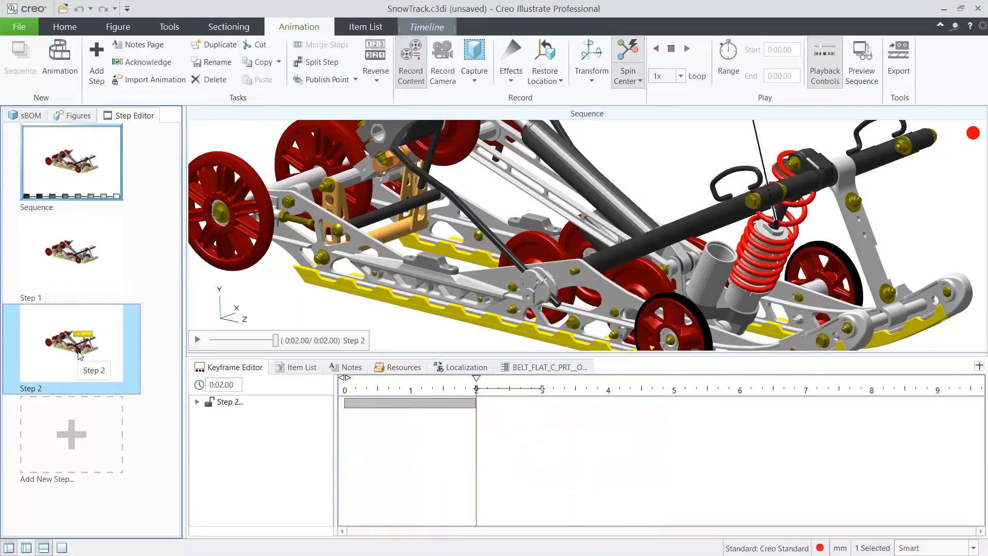
{"action": "middle_click_drag", "start_coordinate": [647, 183], "coordinate": [593, 273], "text": "shift"}
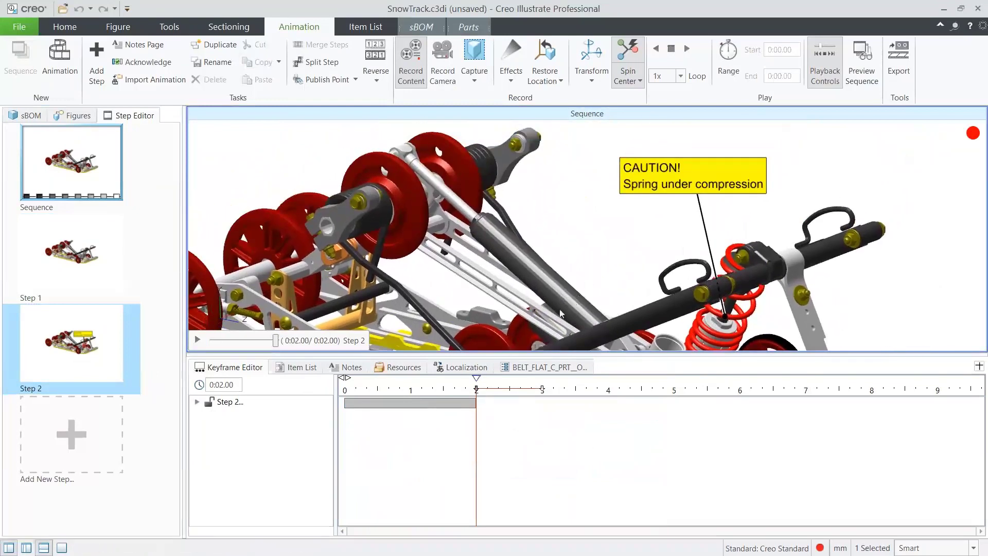
{"action": "left_click", "coordinate": [197, 339]}
Step: Add a new Step 3 to the sequence and fade out the "CAUTION! Spring under compression" callout in it
{"action": "left_click", "coordinate": [79, 430]}
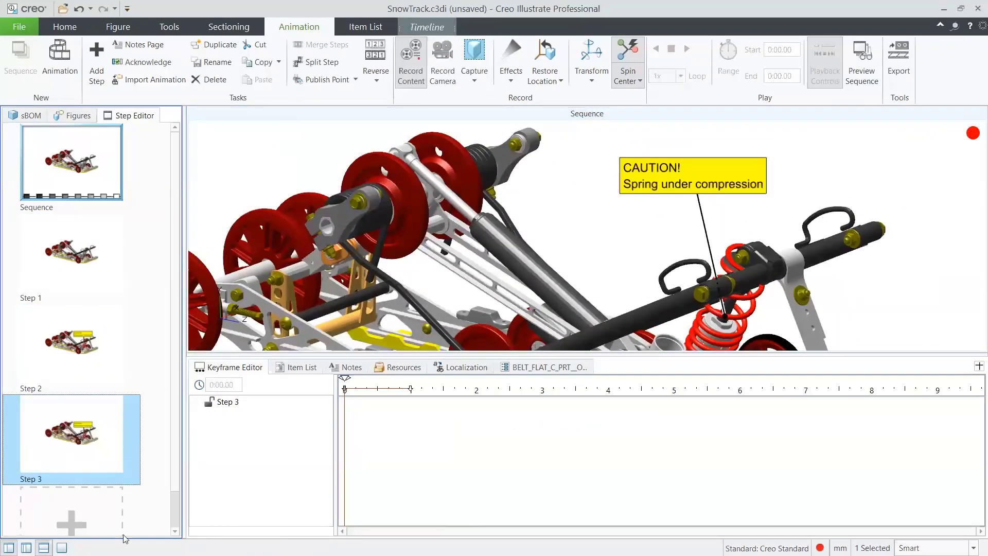
{"action": "left_click", "coordinate": [669, 189]}
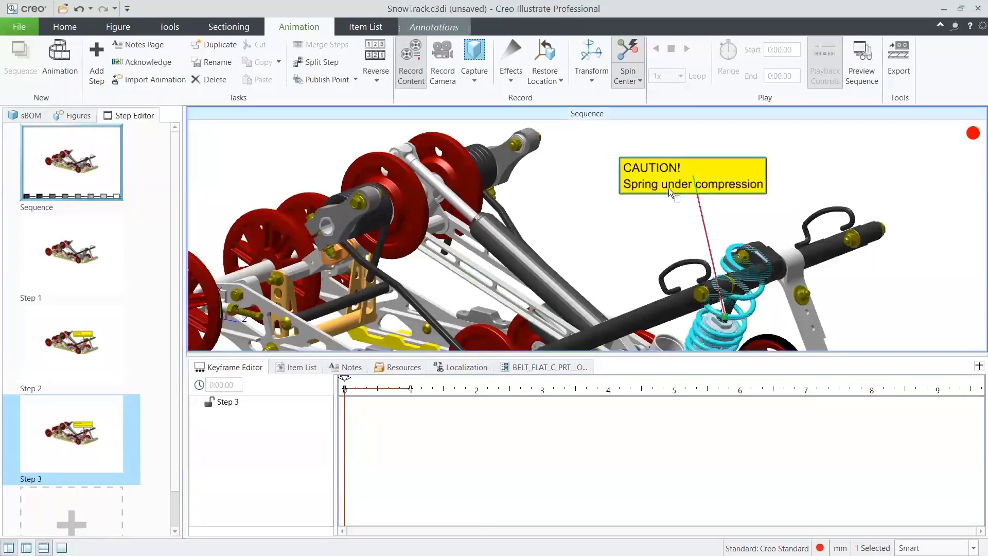
{"action": "left_click", "coordinate": [512, 82]}
{"action": "left_click", "coordinate": [528, 136]}
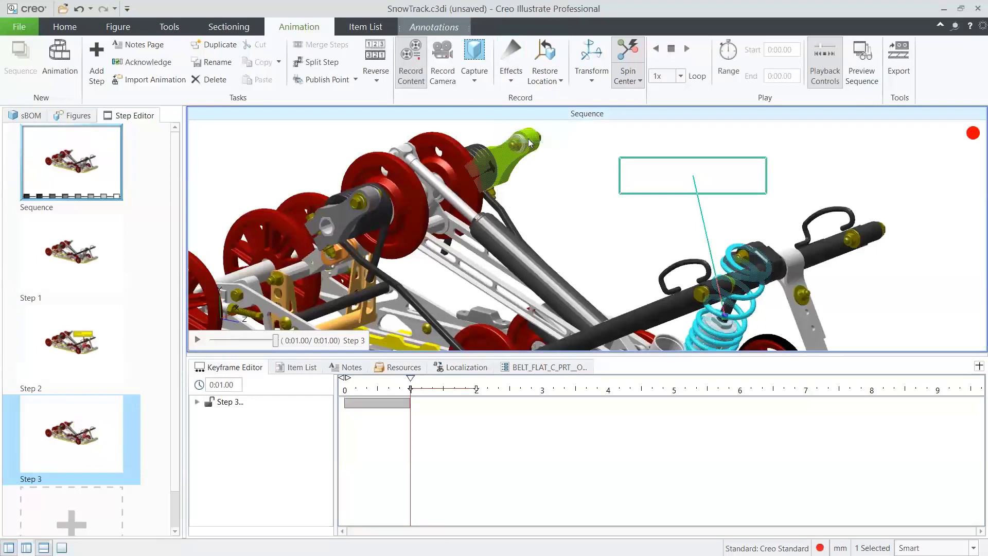
{"action": "left_click", "coordinate": [801, 164]}
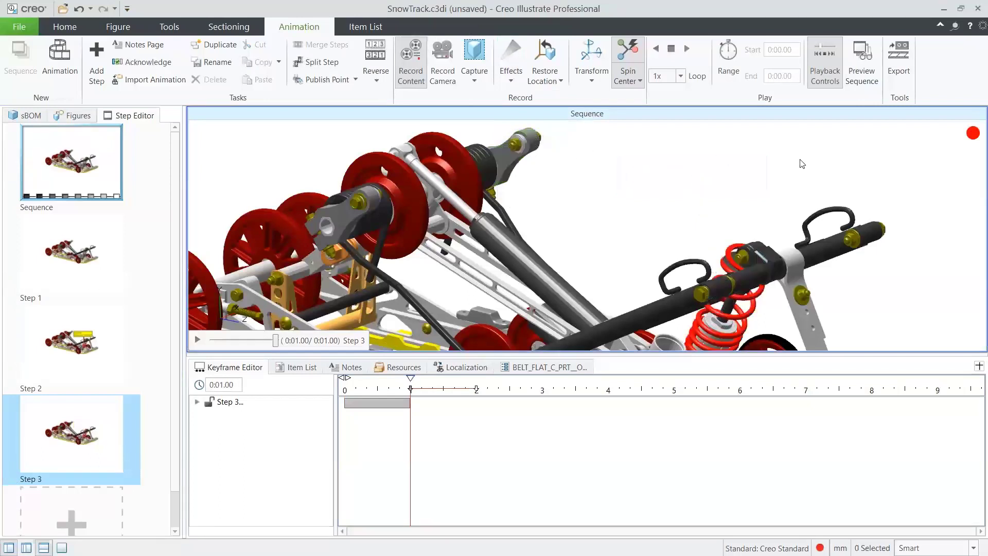
Step: Apply a red Color effect to the bolt on the bracket beside the spring in Step 3
{"action": "left_click", "coordinate": [803, 296]}
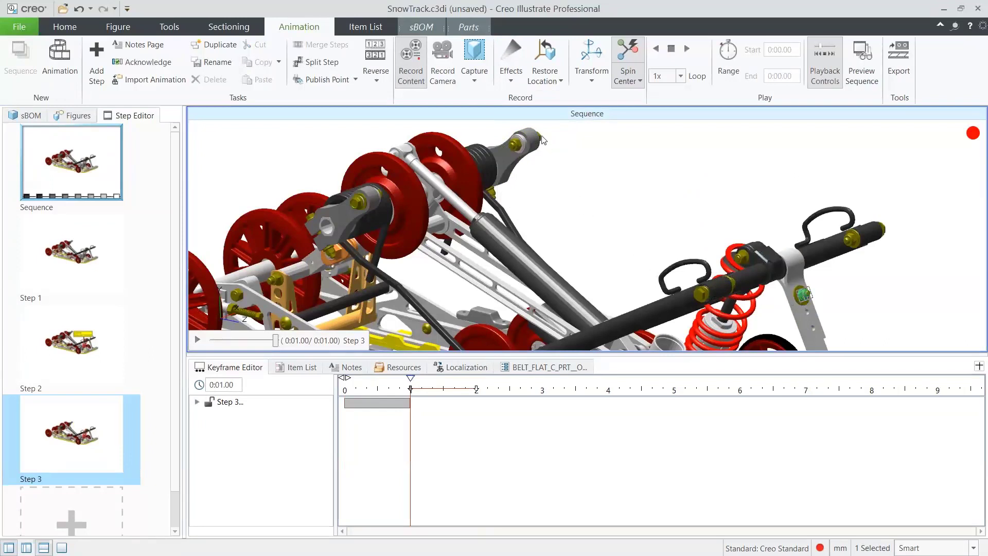
{"action": "left_click", "coordinate": [512, 81]}
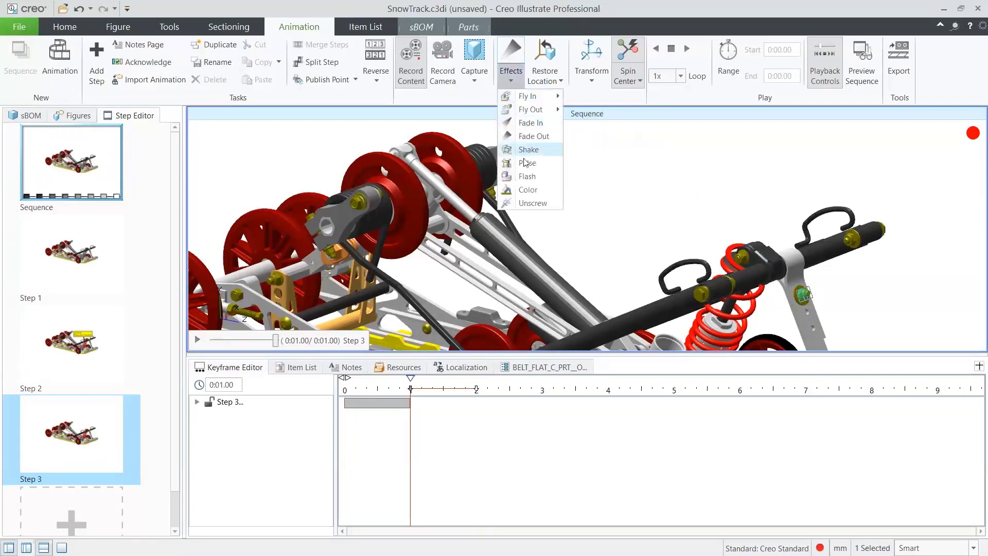
{"action": "left_click", "coordinate": [528, 190]}
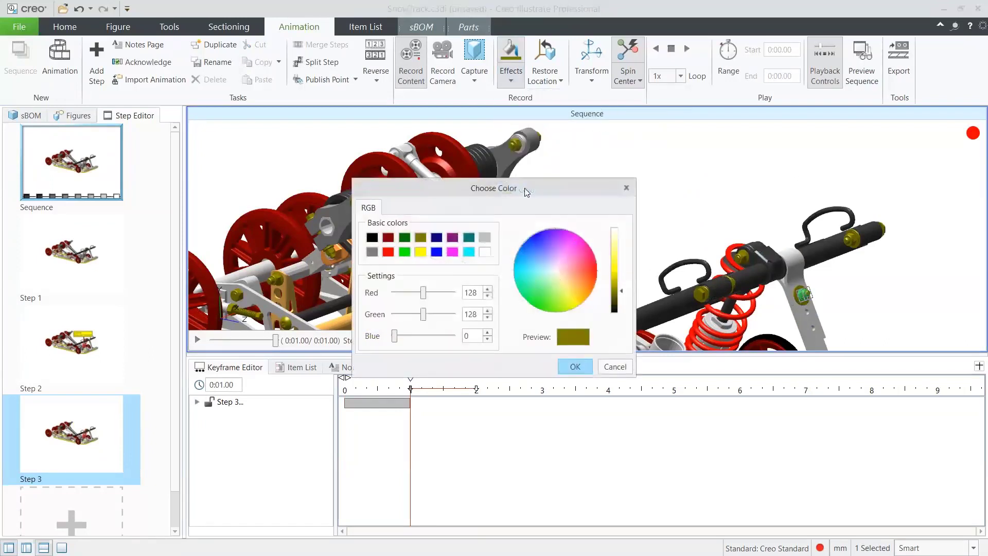
{"action": "left_click", "coordinate": [388, 251]}
{"action": "left_click", "coordinate": [576, 367]}
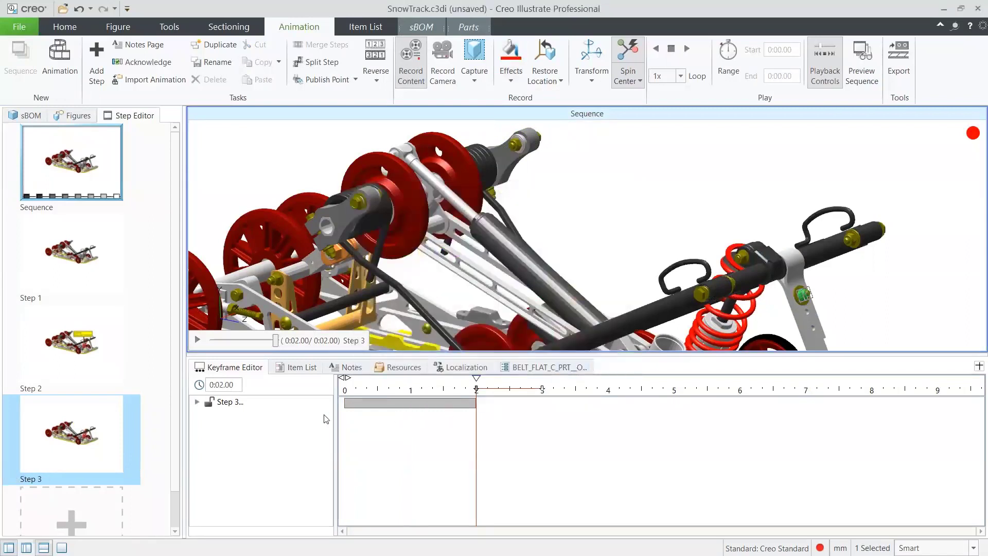
Step: Expand the Step 3 keyframes, clear the selection and play the step
{"action": "left_click", "coordinate": [197, 403]}
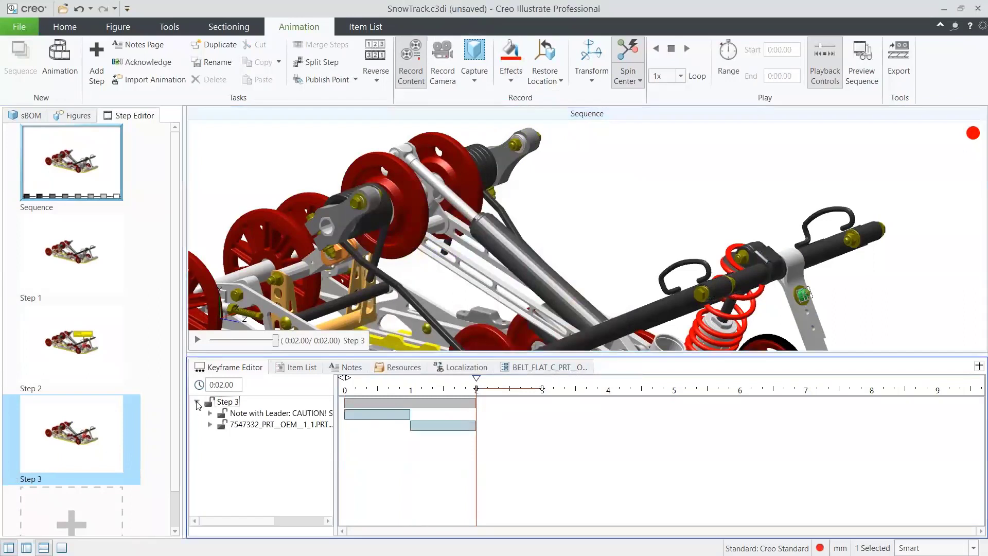
{"action": "left_click", "coordinate": [616, 247]}
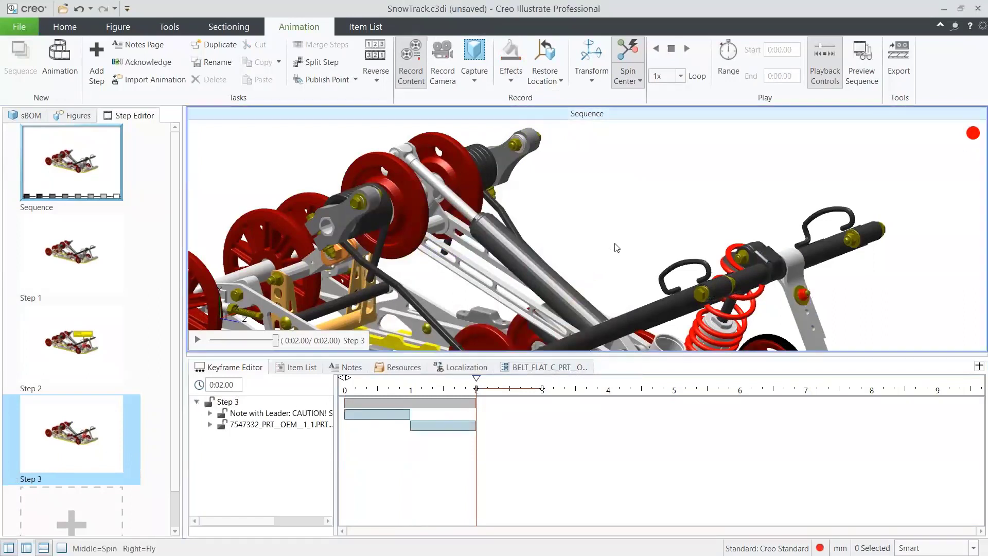
{"action": "left_click", "coordinate": [199, 341]}
Step: Open the BOM Explode figure and hide the item list pane to enlarge the view
{"action": "left_click", "coordinate": [76, 118]}
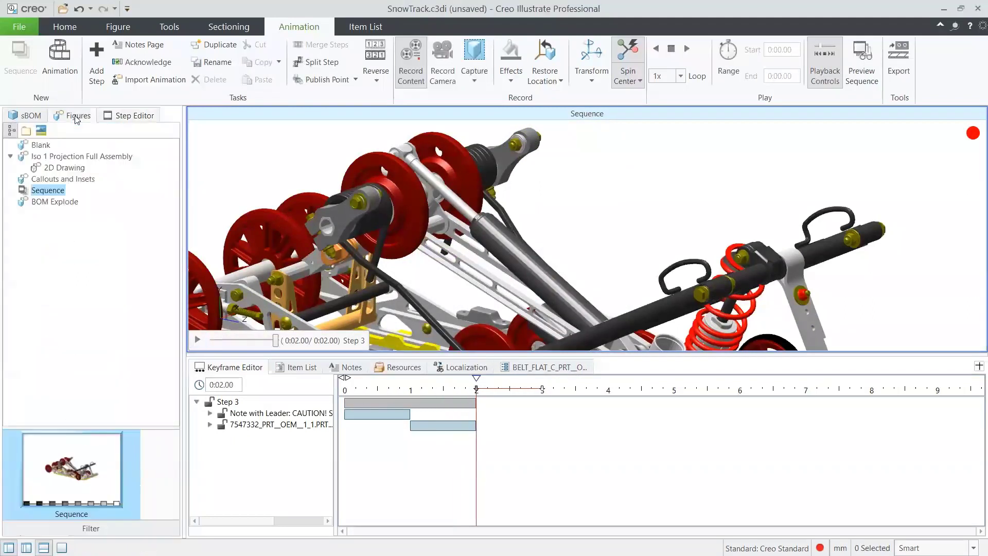
{"action": "left_click", "coordinate": [60, 202]}
{"action": "double_click", "coordinate": [58, 201]}
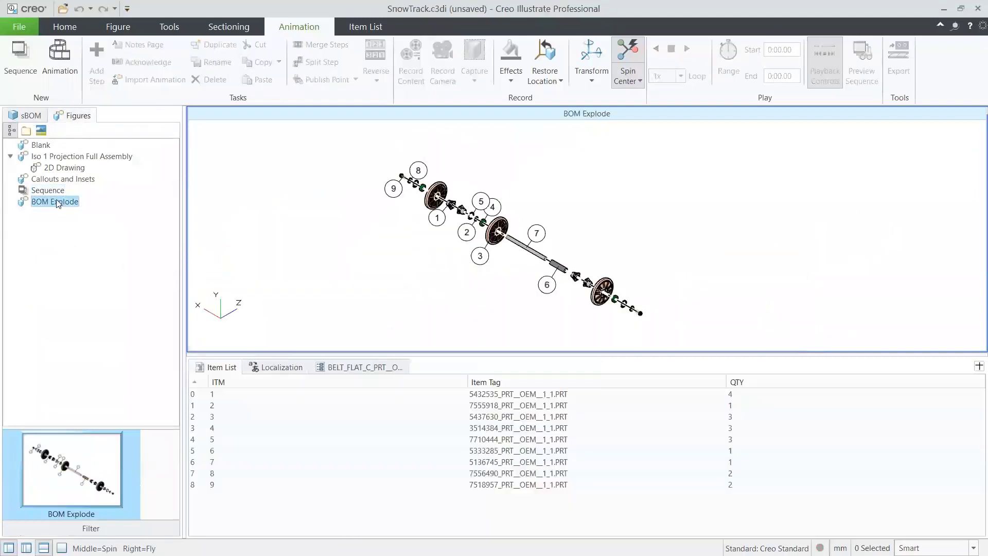
{"action": "left_click", "coordinate": [43, 548]}
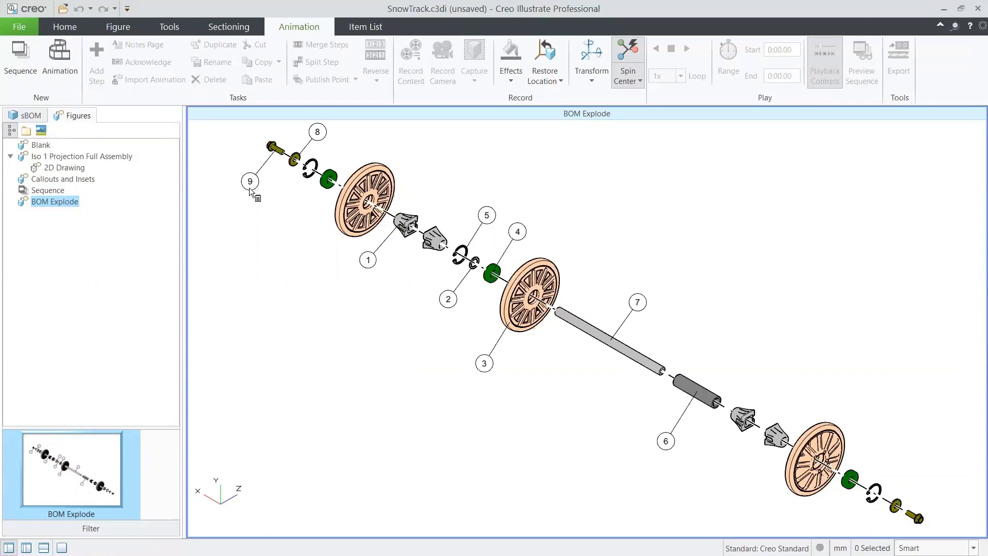
Step: Highlight the exploded parts that belong to callouts 1, 2, 3 and 4 one after another
{"action": "left_click", "coordinate": [369, 261]}
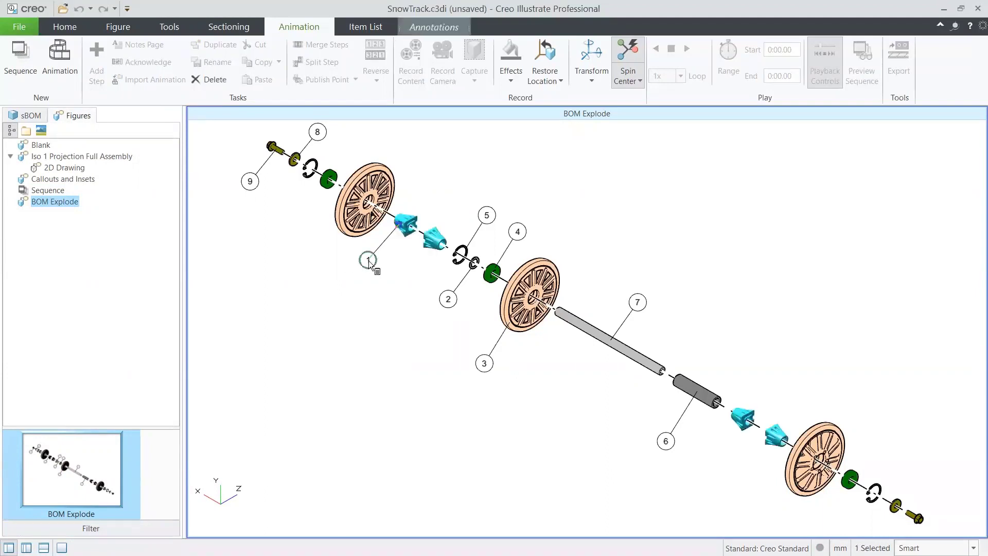
{"action": "left_click", "coordinate": [455, 303]}
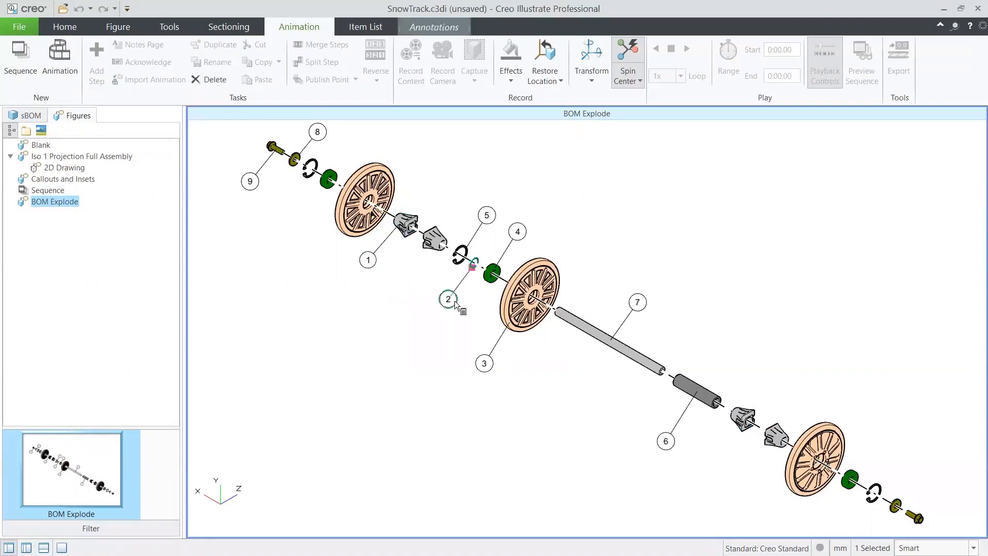
{"action": "left_click", "coordinate": [484, 363]}
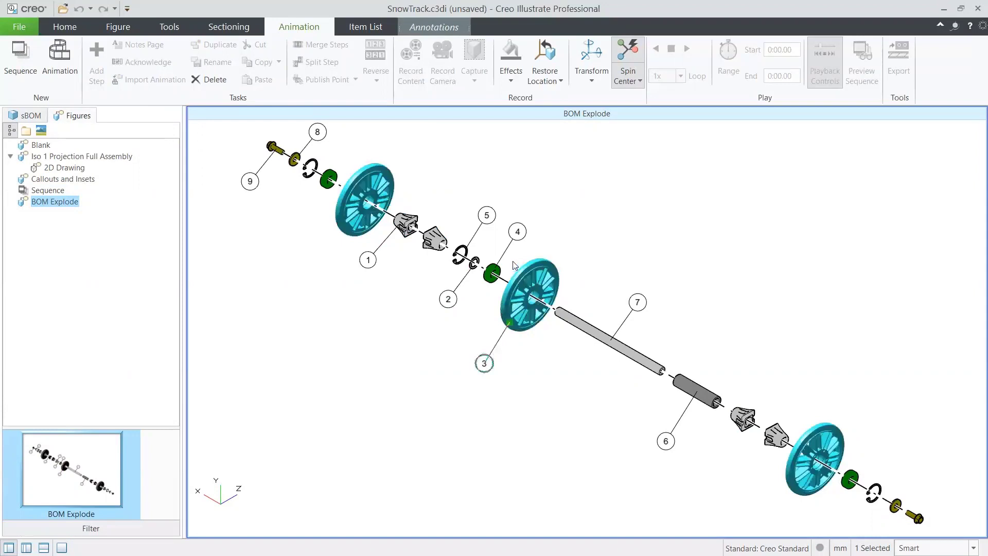
{"action": "left_click", "coordinate": [517, 234]}
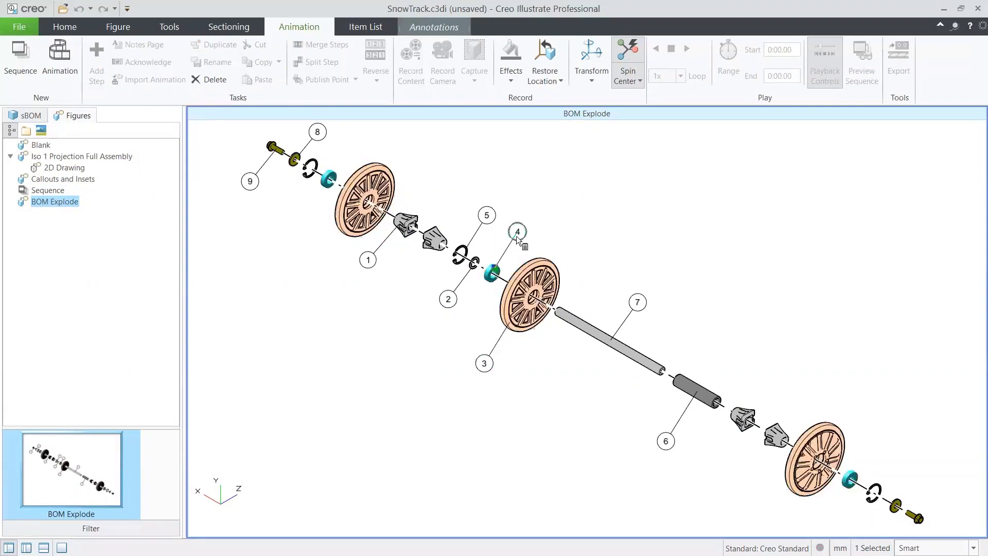
Step: Show the item list again and select items 2, 6 and 8 to highlight their parts
{"action": "left_click", "coordinate": [41, 549]}
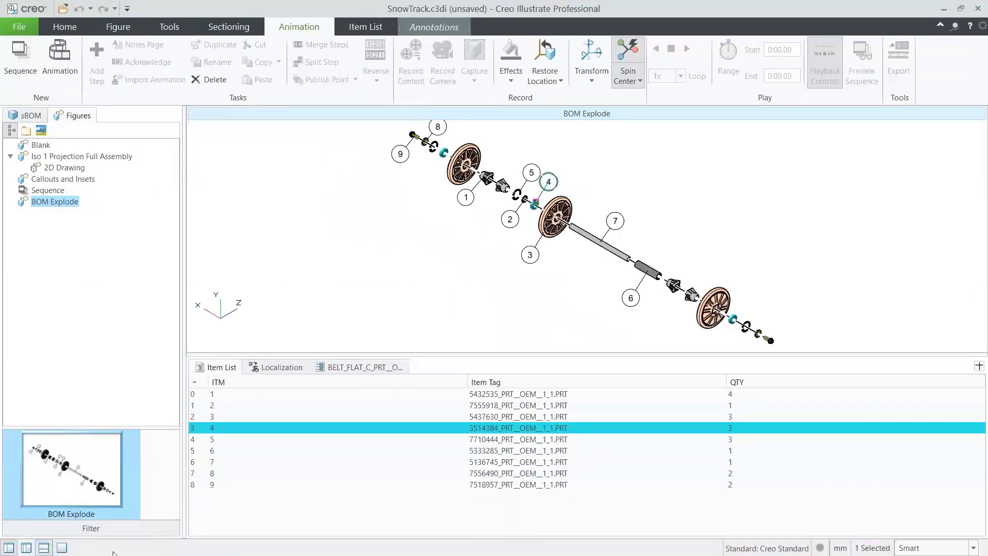
{"action": "left_click", "coordinate": [285, 405]}
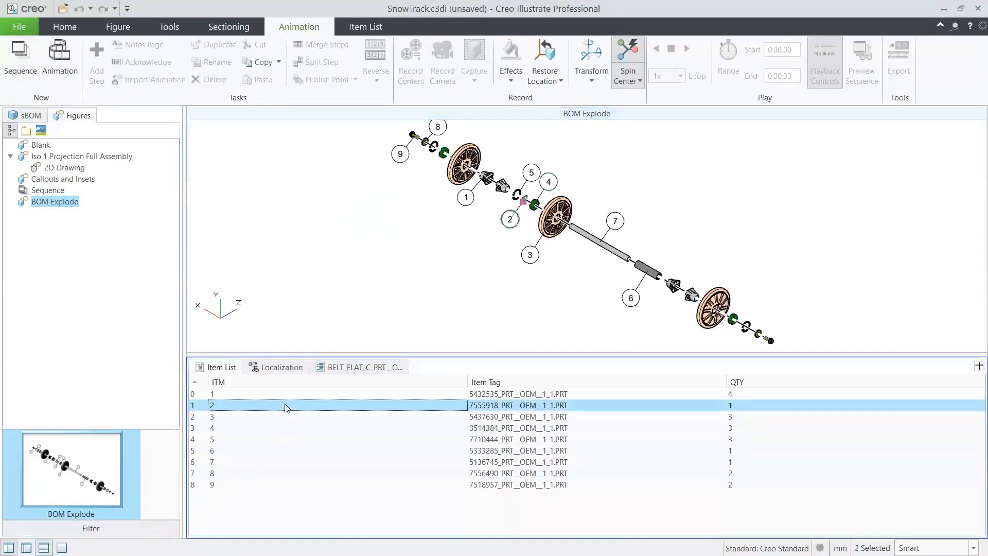
{"action": "left_click", "coordinate": [353, 450]}
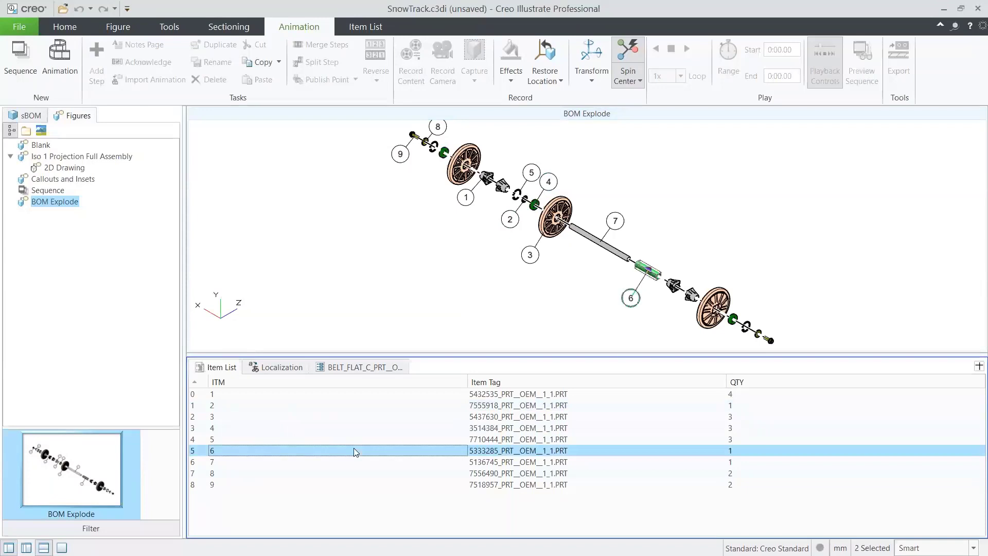
{"action": "left_click", "coordinate": [351, 473]}
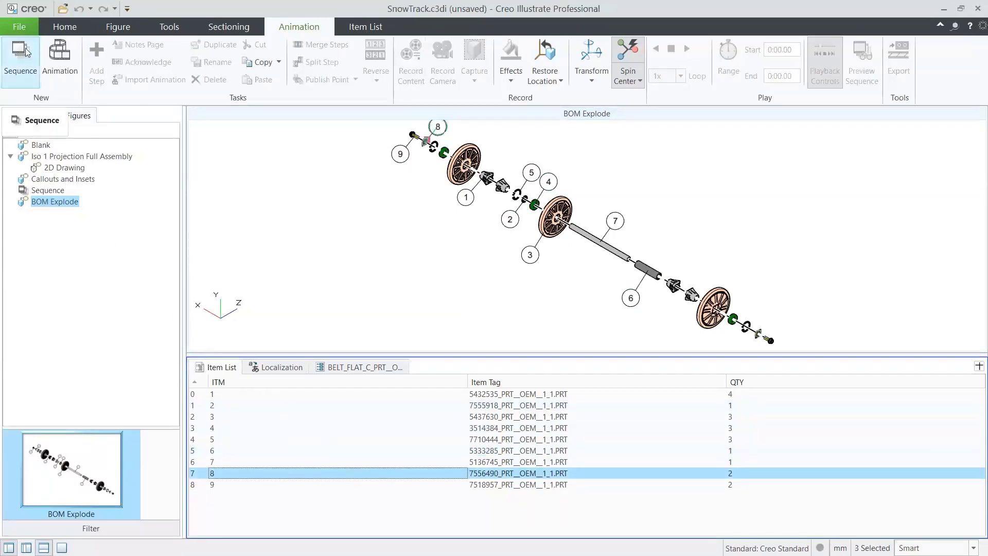
Step: In the publish settings, limit output to PVZ for Iso 1 Projection Full Assembly and Blank, PNG for Callouts and Insets, and SVG for BOM Explode
{"action": "left_click", "coordinate": [24, 31]}
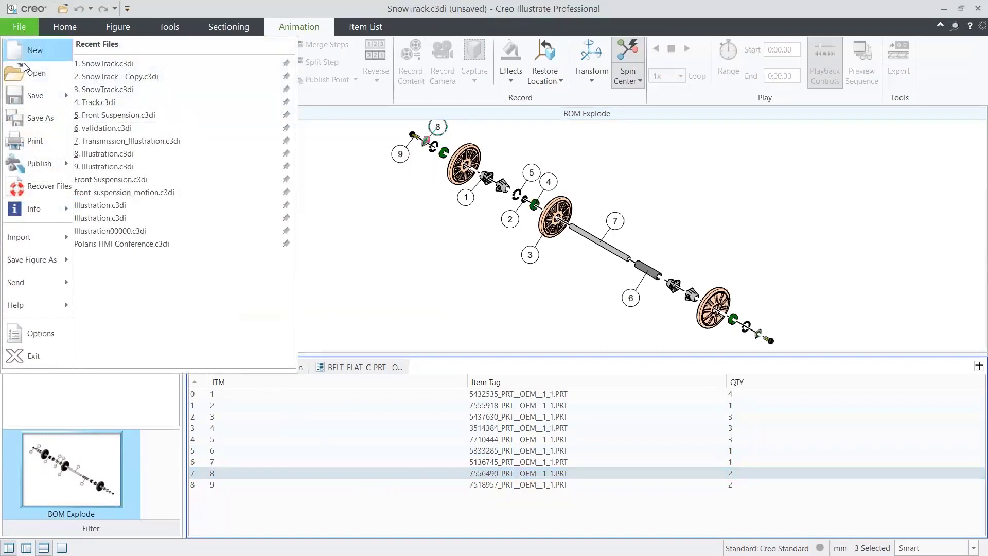
{"action": "mouse_move", "coordinate": [27, 162]}
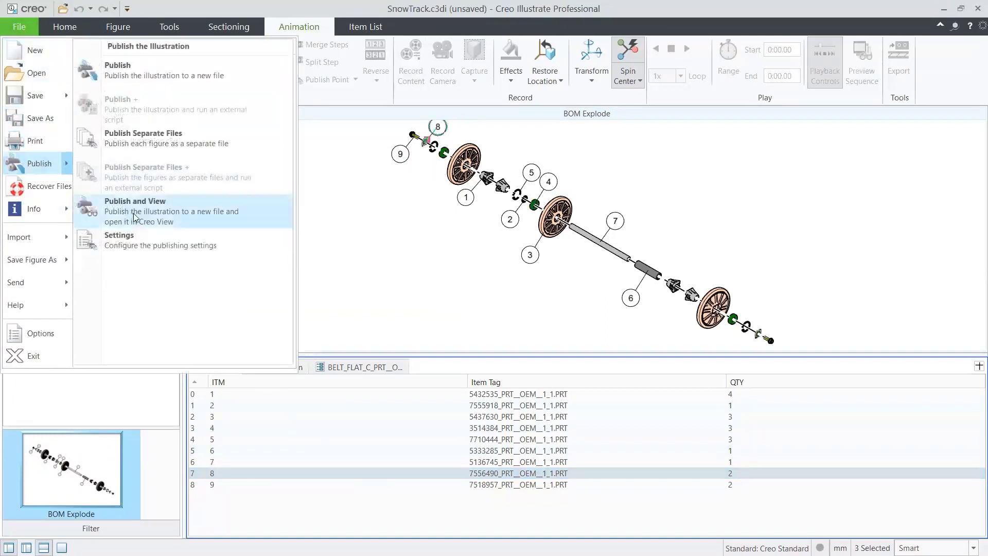
{"action": "left_click", "coordinate": [155, 240]}
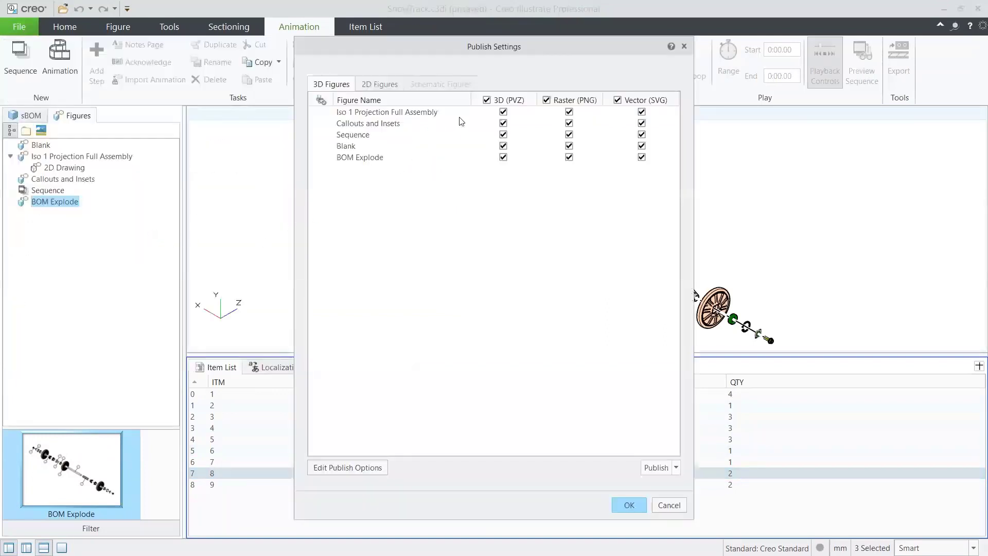
{"action": "left_click", "coordinate": [487, 101]}
{"action": "left_click", "coordinate": [547, 101]}
Step: Review the 2D Drawing's publish format, then examine the illustration's publishing options for 2D and 3D figures
{"action": "left_click", "coordinate": [384, 85]}
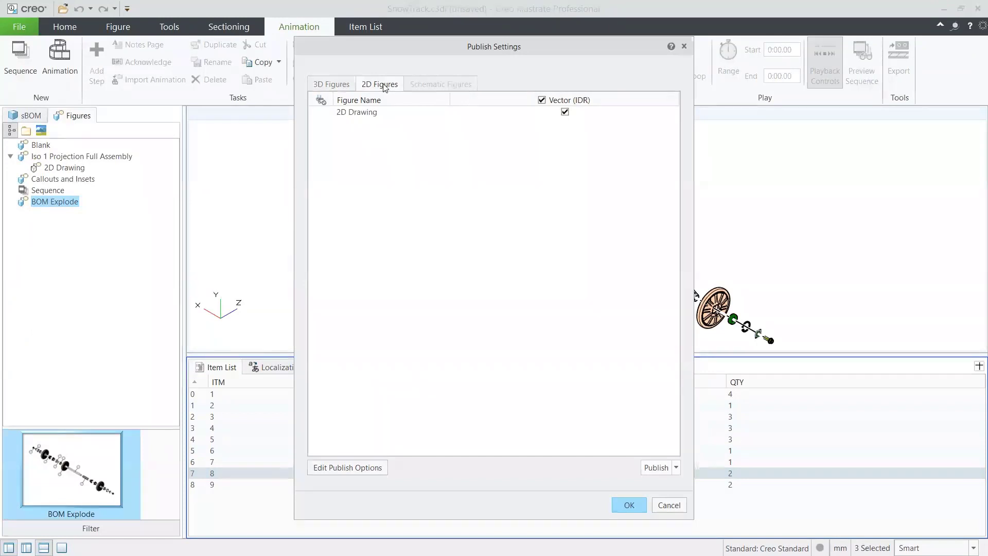
{"action": "left_click", "coordinate": [364, 116]}
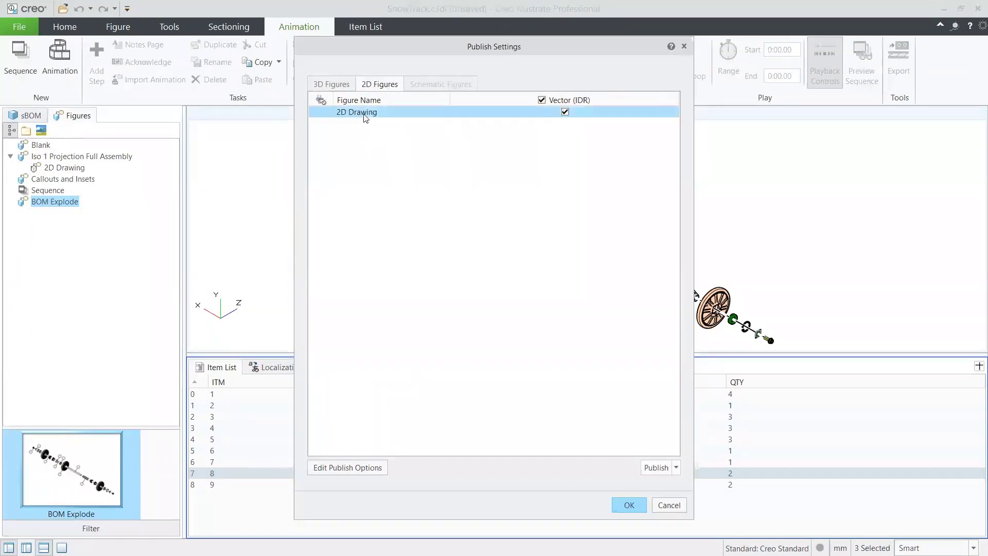
{"action": "left_click", "coordinate": [349, 468]}
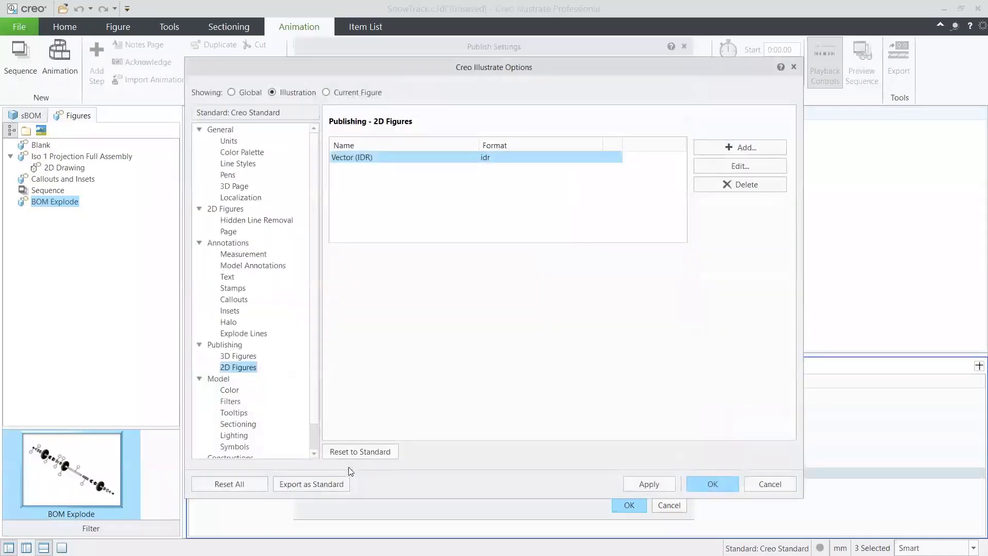
{"action": "left_click", "coordinate": [239, 356]}
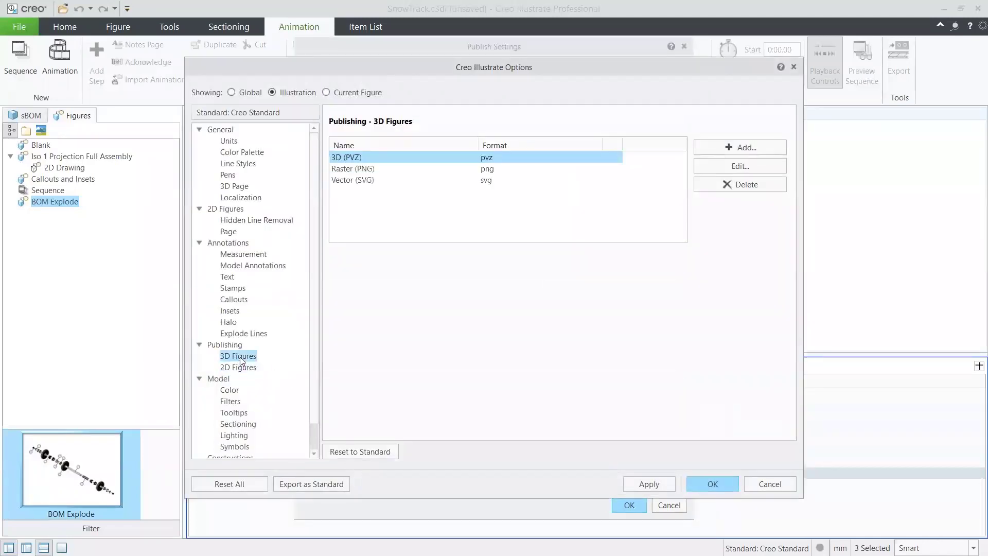
{"action": "left_click", "coordinate": [342, 169]}
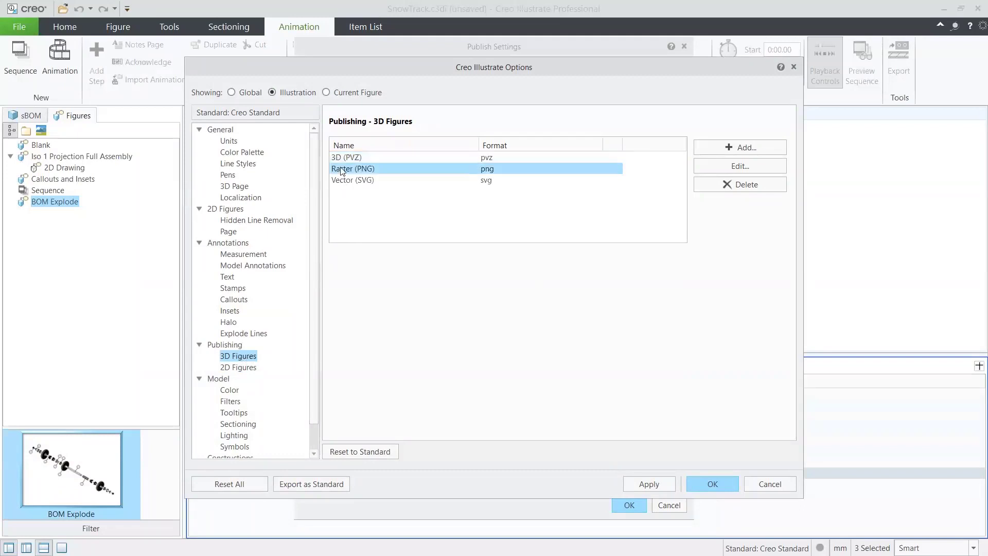
Step: Inspect the Image and 2D Illustration settings of the Raster (PNG) publish option, recheck the 3D figure formats and close everything without saving
{"action": "left_click", "coordinate": [731, 167]}
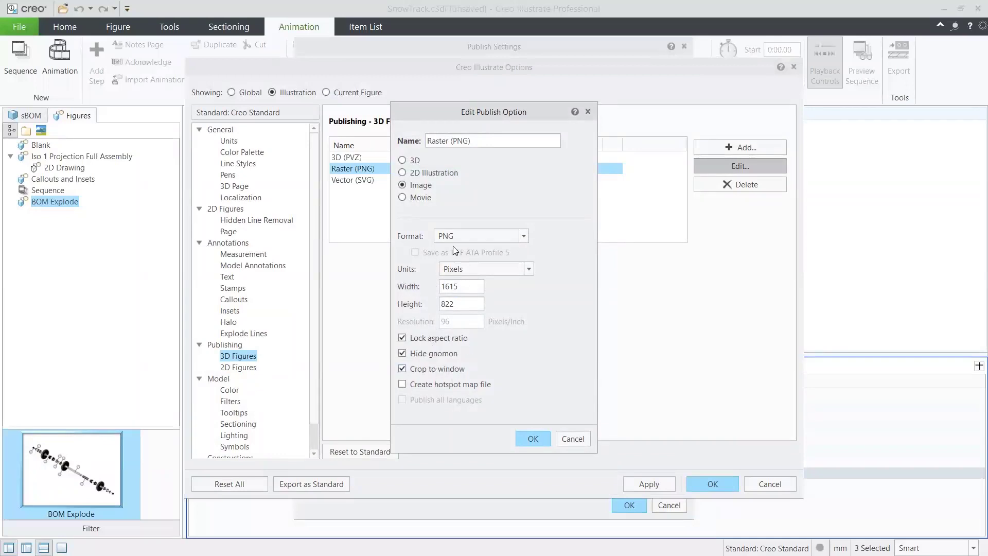
{"action": "left_click", "coordinate": [403, 172]}
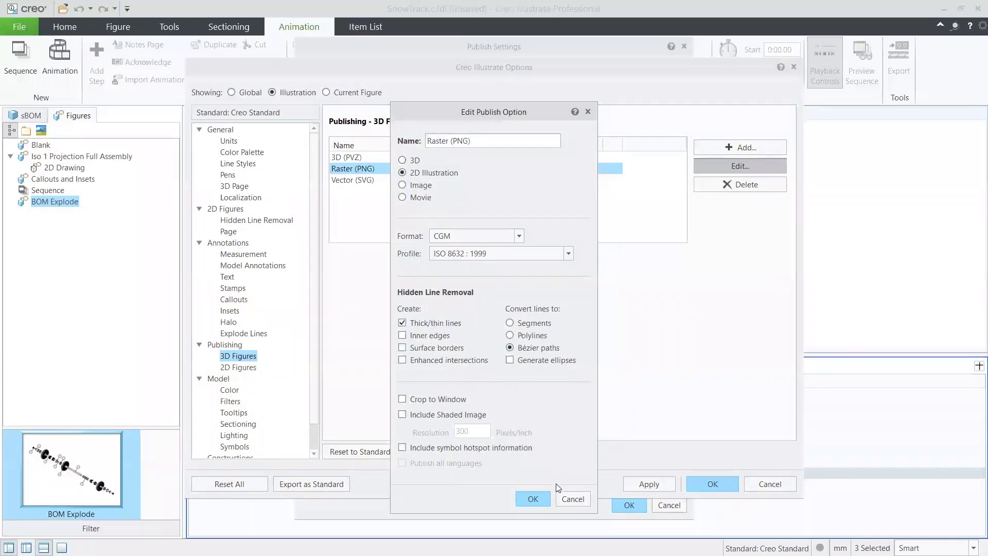
{"action": "left_click", "coordinate": [570, 500]}
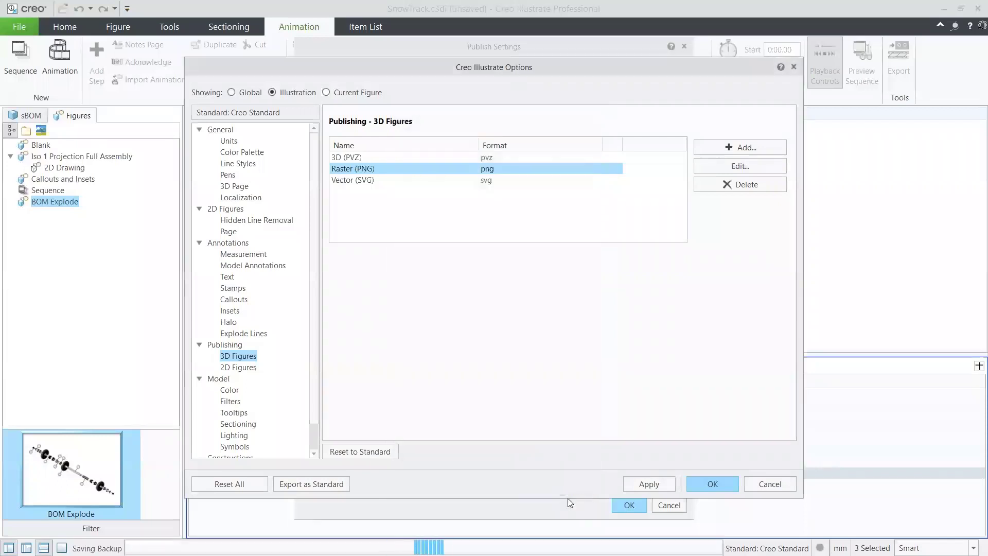
{"action": "left_click", "coordinate": [767, 483]}
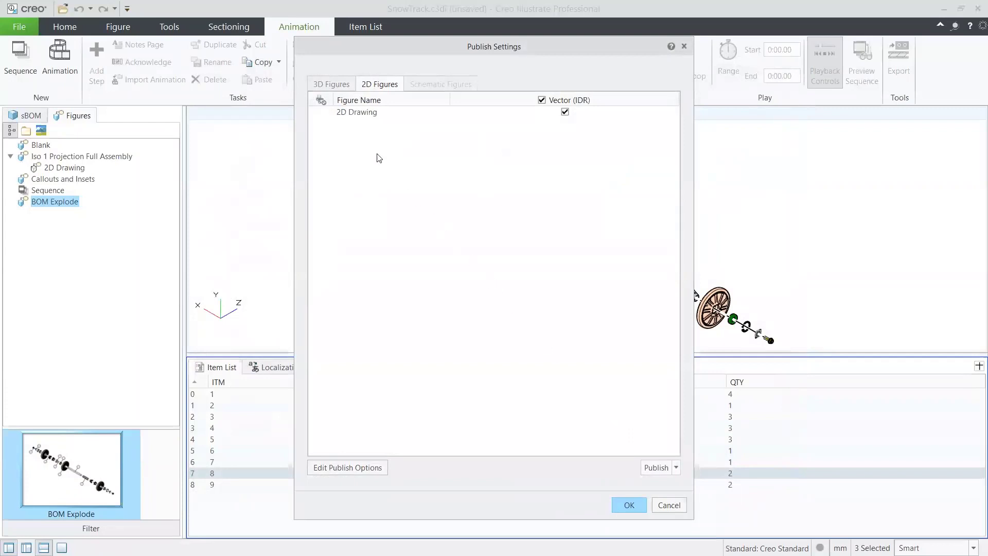
{"action": "left_click", "coordinate": [332, 85]}
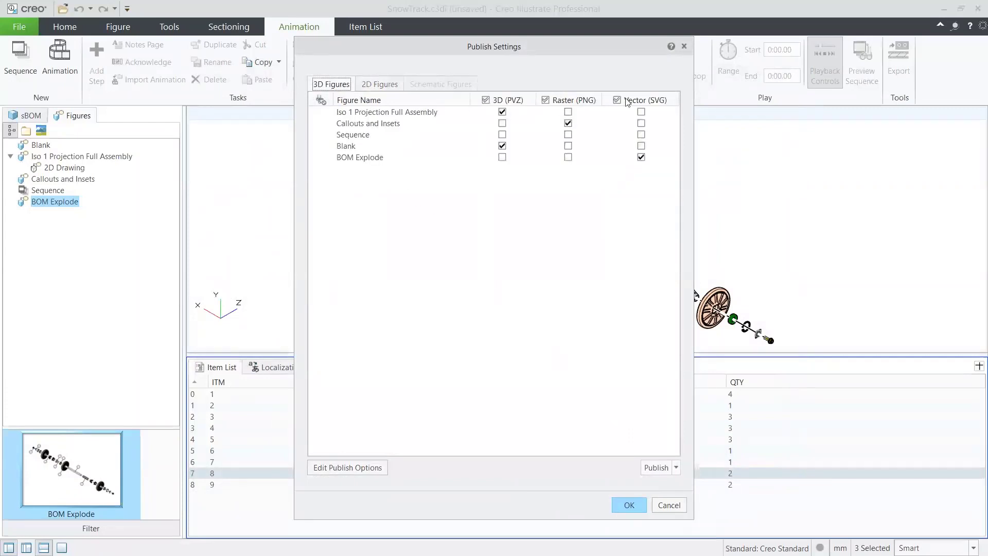
{"action": "left_click", "coordinate": [684, 46]}
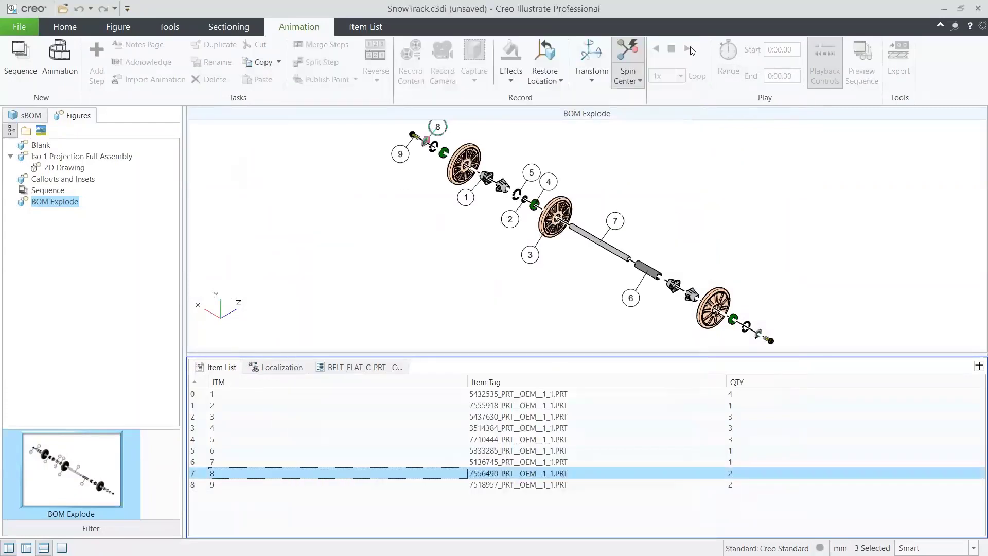